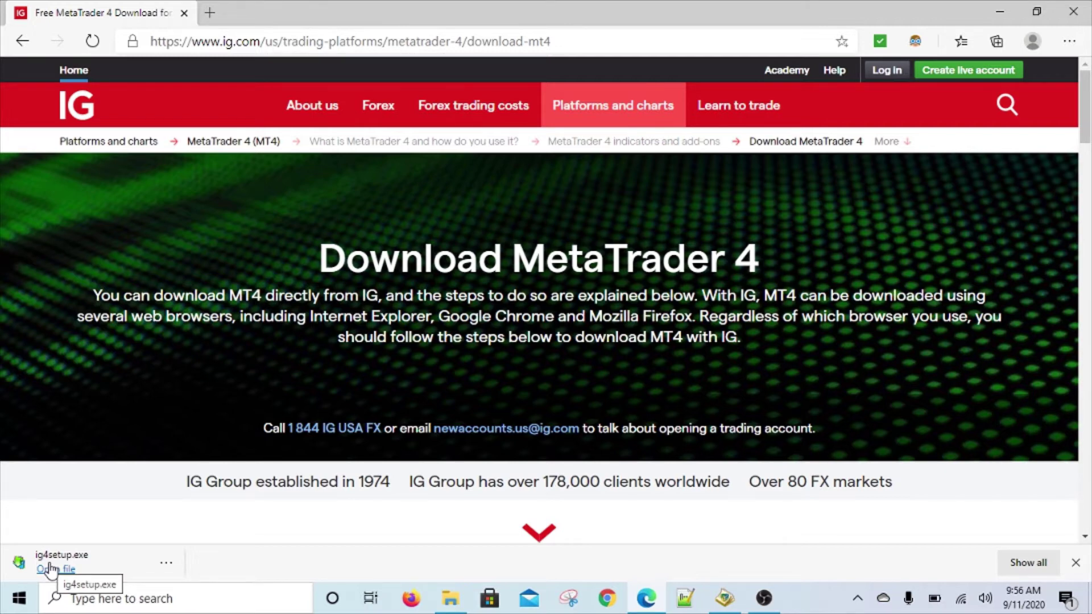
Reveal the downloaded ig4setup installer in the Downloads folder and run it.
click(165, 563)
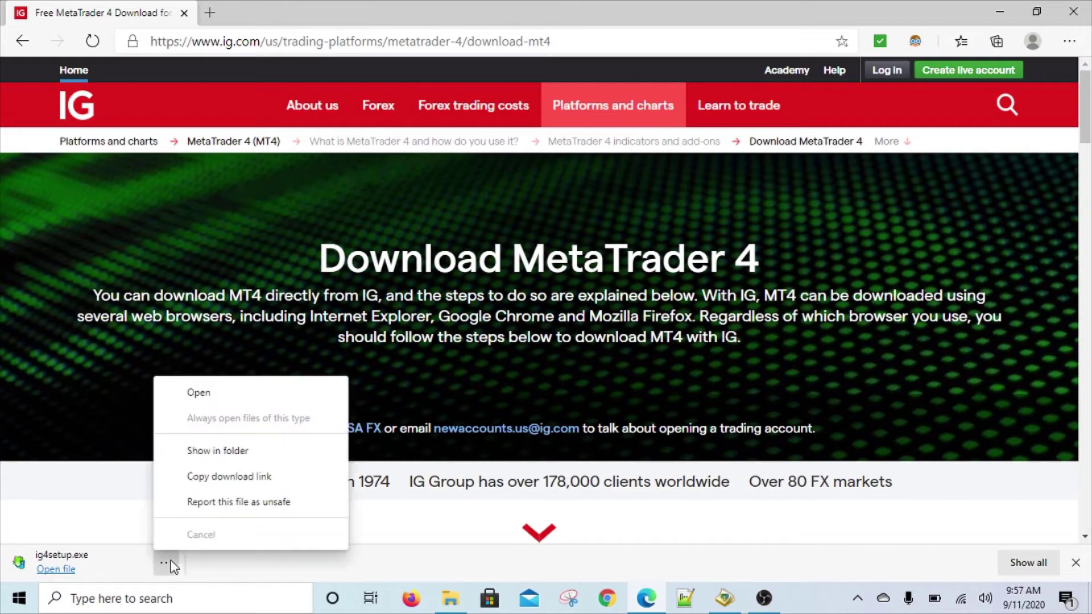
click(233, 451)
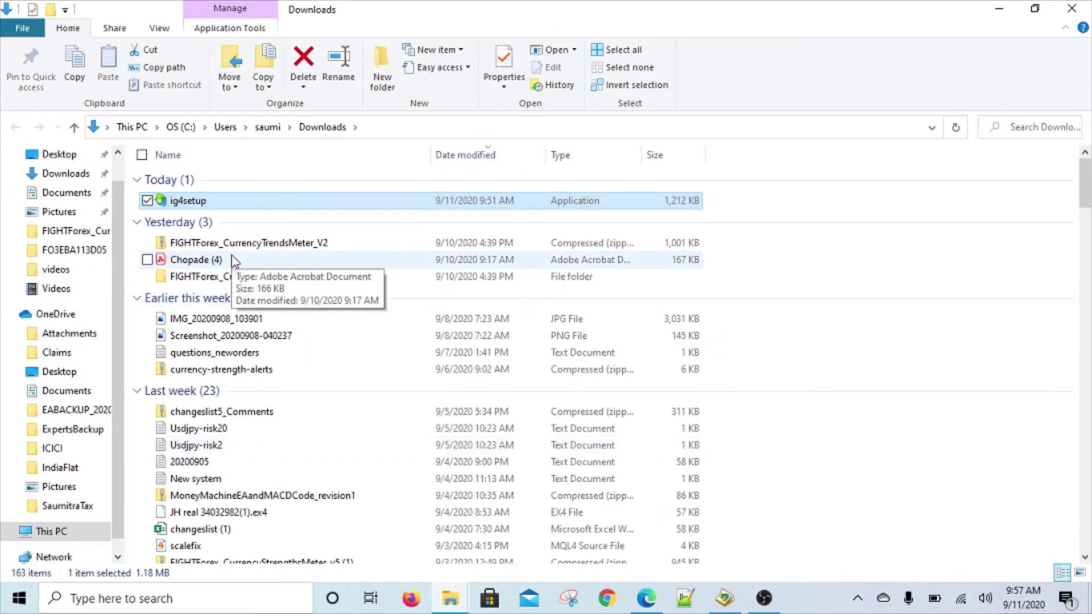
double_click(235, 203)
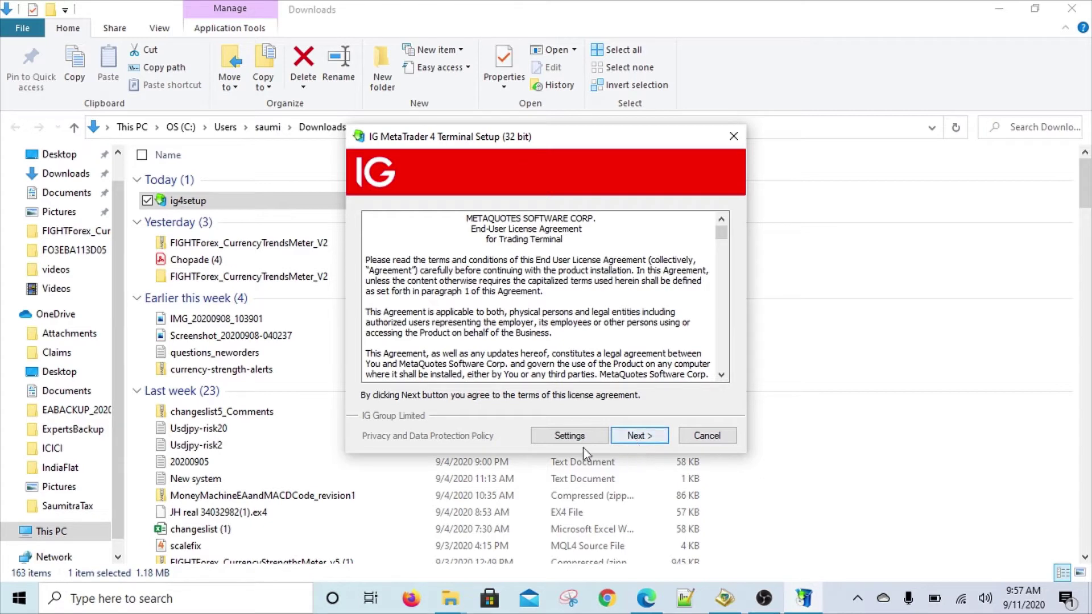
Open the setup's Settings and overwrite the end of the installation folder path with MT4IG1.
click(569, 436)
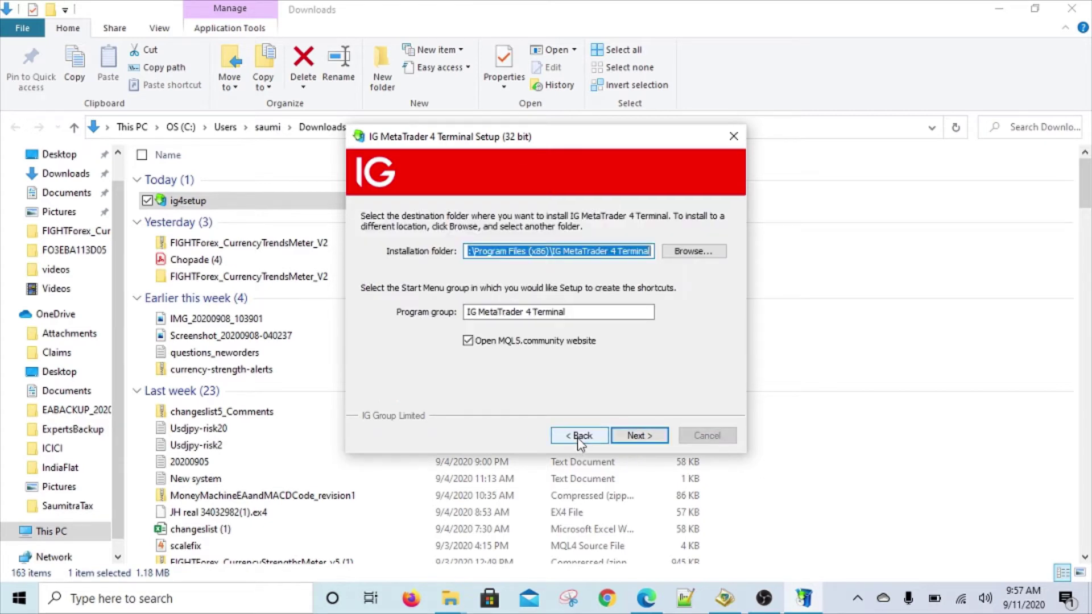
click(469, 251)
key(shift+Right)
key(shift+Right)
key(shift+Right)
key(shift+Right)
key(shift+Right)
key(shift+Right)
key(shift+Right)
key(shift+Right)
key(shift+Right)
key(shift+Right)
key(shift+Right)
key(shift+Right)
key(shift+Right)
key(shift+Right)
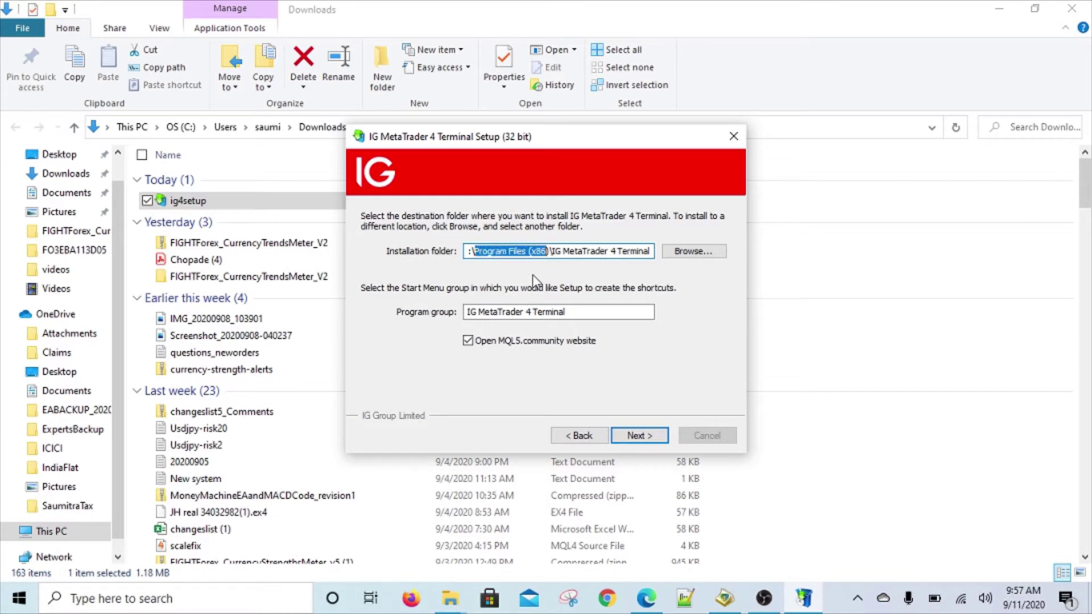
key(shift+Right)
key(shift+Right)
key(shift+Right)
key(shift+Right)
key(shift+Right)
key(shift+Right)
key(shift+Right)
key(shift+Right)
key(shift+Right)
key(shift+Right)
key(shift+Right)
key(shift+Right)
key(shift+Right)
key(shift+Right)
key(shift+Right)
key(shift+Right)
key(shift+Right)
key(shift+Right)
key(shift+Right)
key(shift+Right)
key(shift+Left)
key(shift+Left)
key(shift+Left)
key(shift+Left)
key(shift+Left)
key(shift+Left)
key(shift+Left)
key(shift+Left)
key(shift+Left)
key(shift+Left)
key(shift+Left)
key(shift+Left)
key(shift+Left)
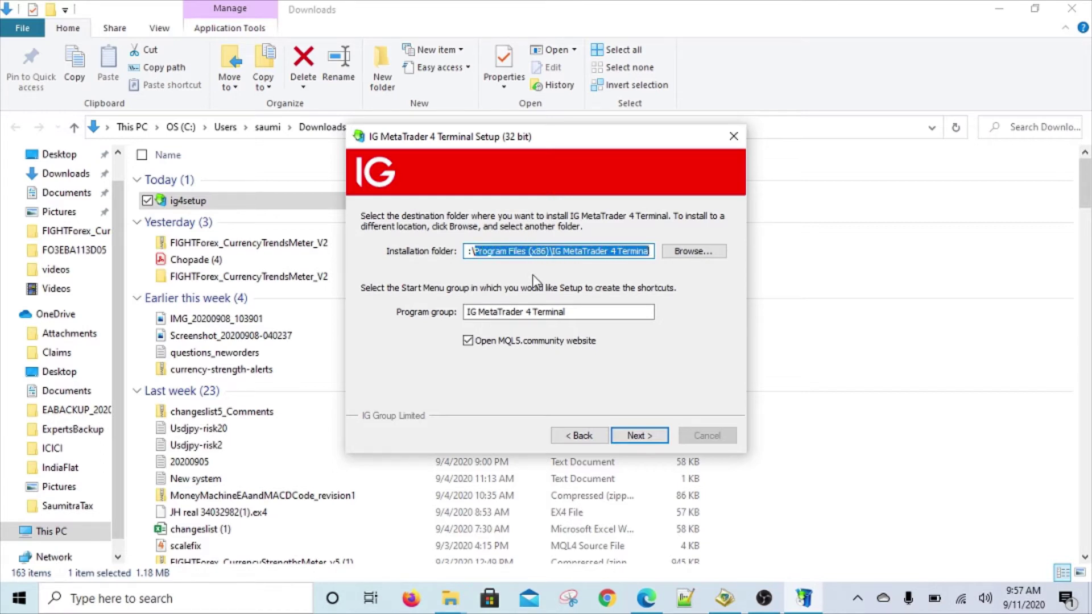
key(shift+Right)
key(shift+Right)
key(shift+Right)
key(shift+Right)
key(shift+Right)
key(shift+Right)
key(shift+Right)
key(shift+Right)
key(shift+Right)
key(shift+Right)
key(shift+Right)
key(shift+Right)
key(shift+Right)
text(MT4)
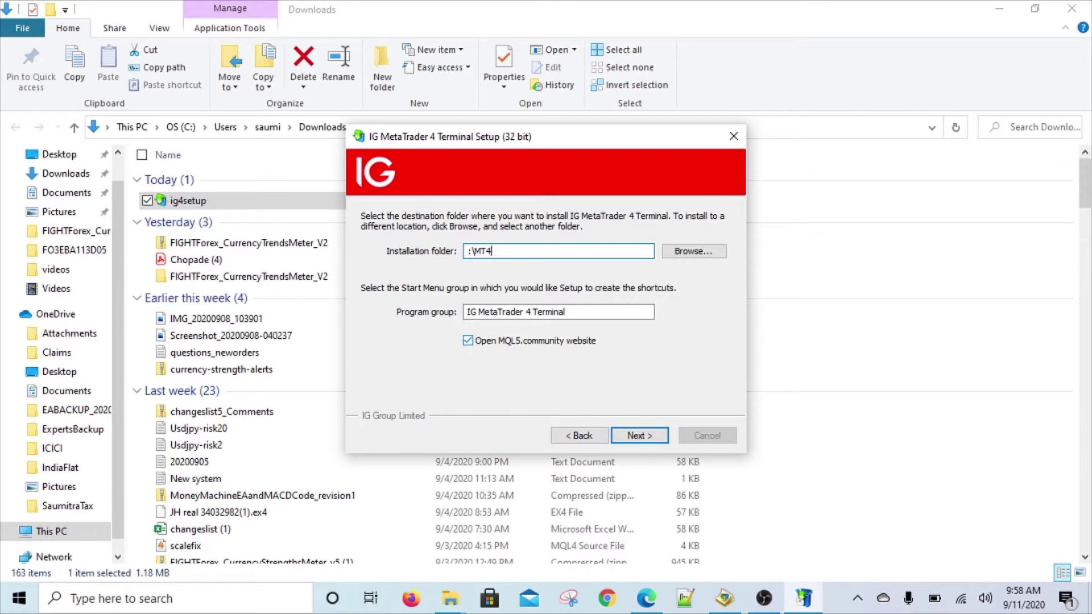
text(IG1)
Create a new folder named MT4IG1 at the root of OS (C:), then return to setup.
click(451, 602)
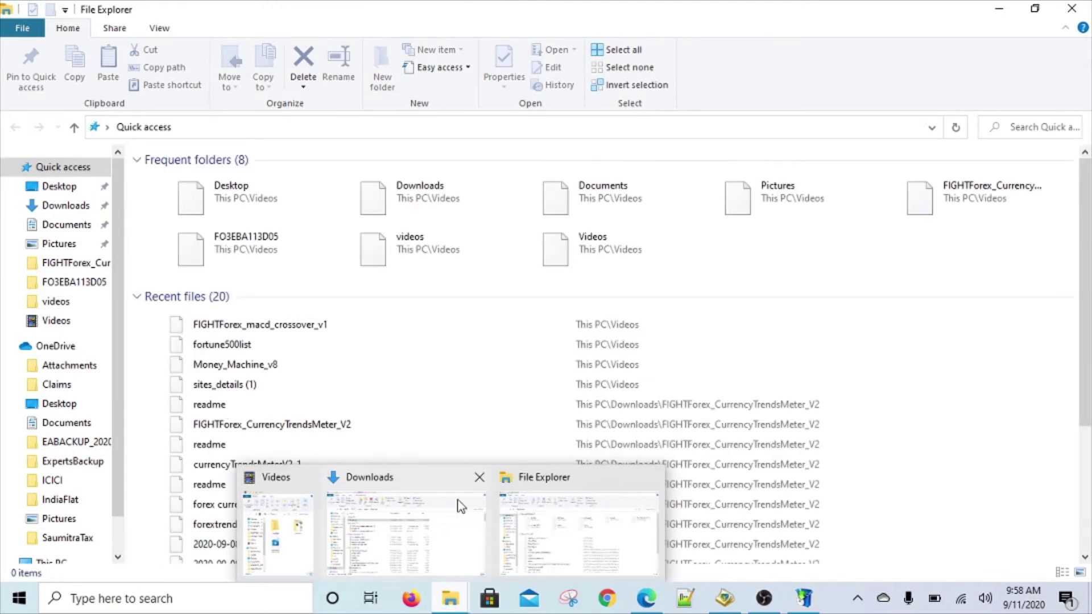
scroll(51, 485, down, 1)
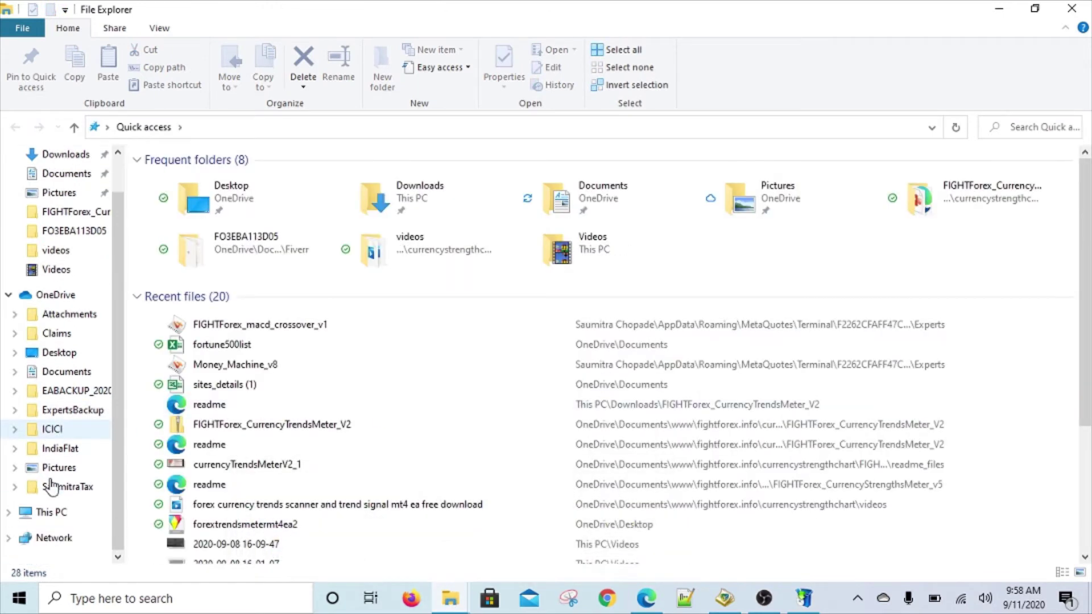
click(50, 511)
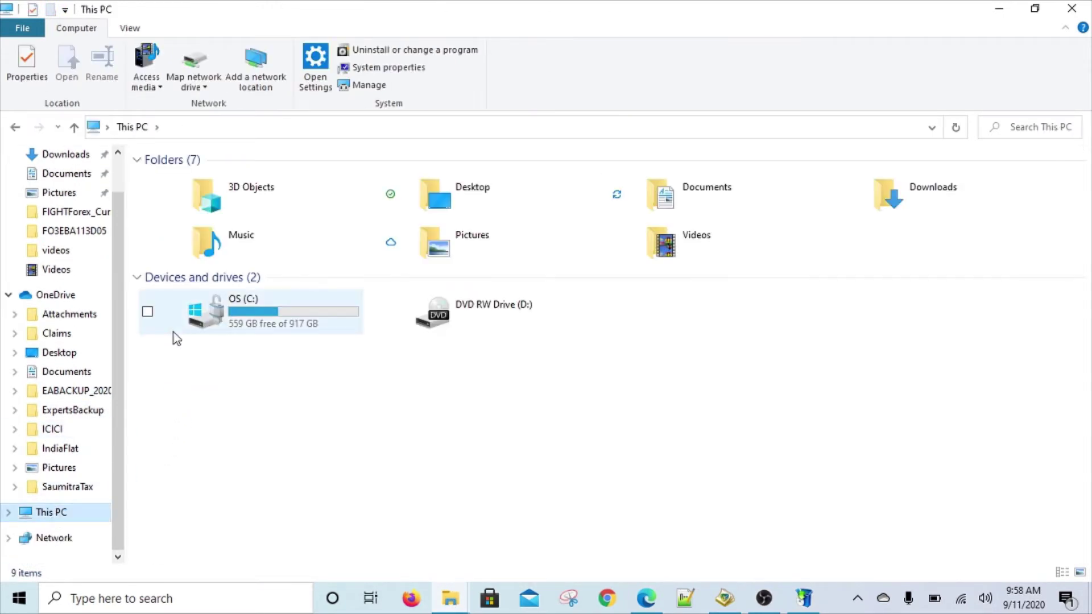
double_click(243, 299)
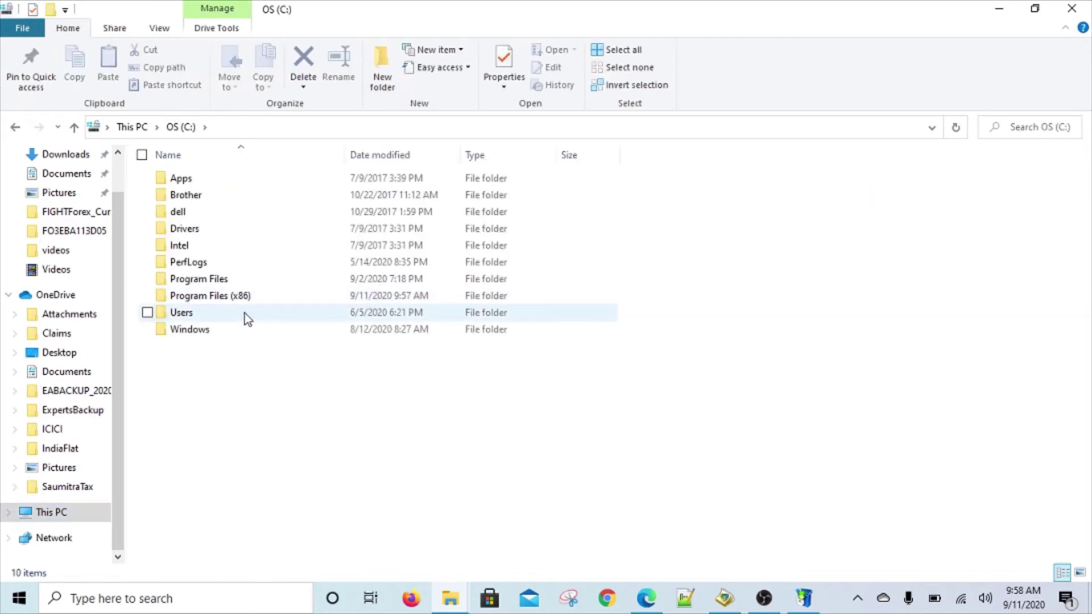
right_click(213, 386)
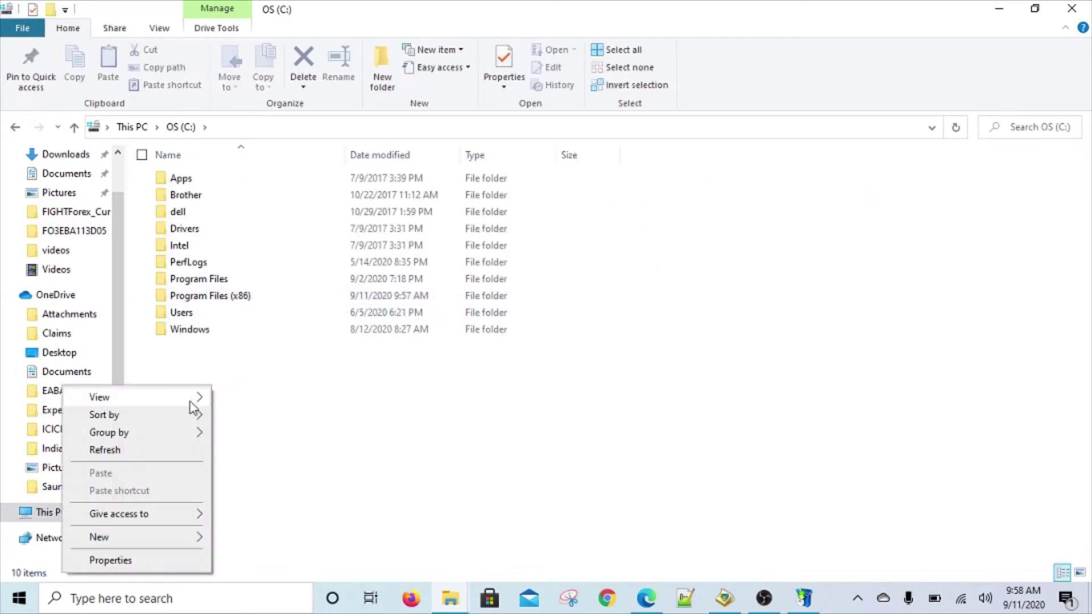
mouse_move(170, 536)
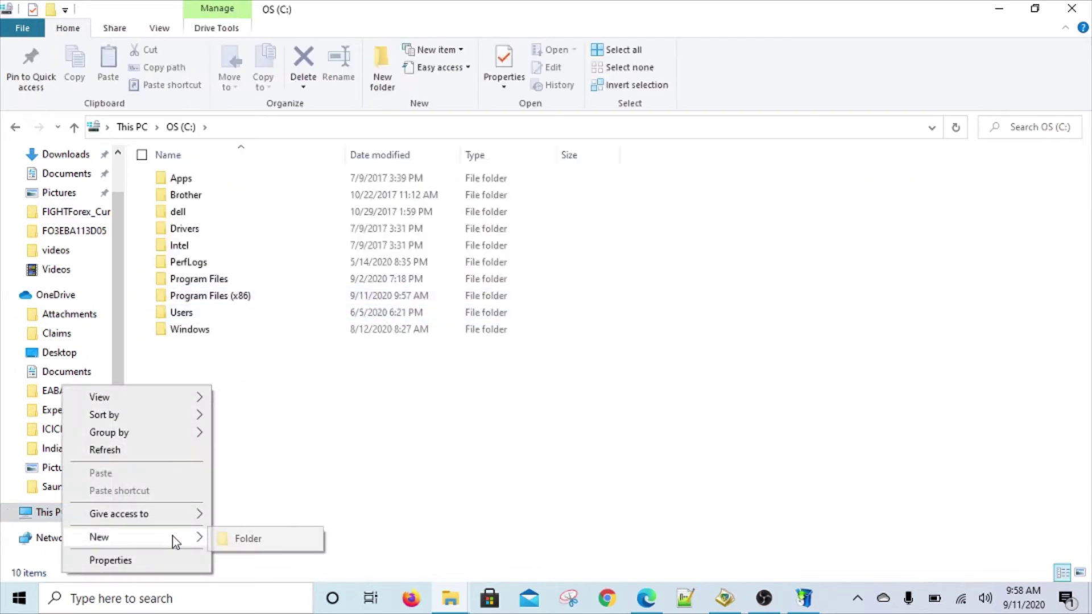
click(237, 537)
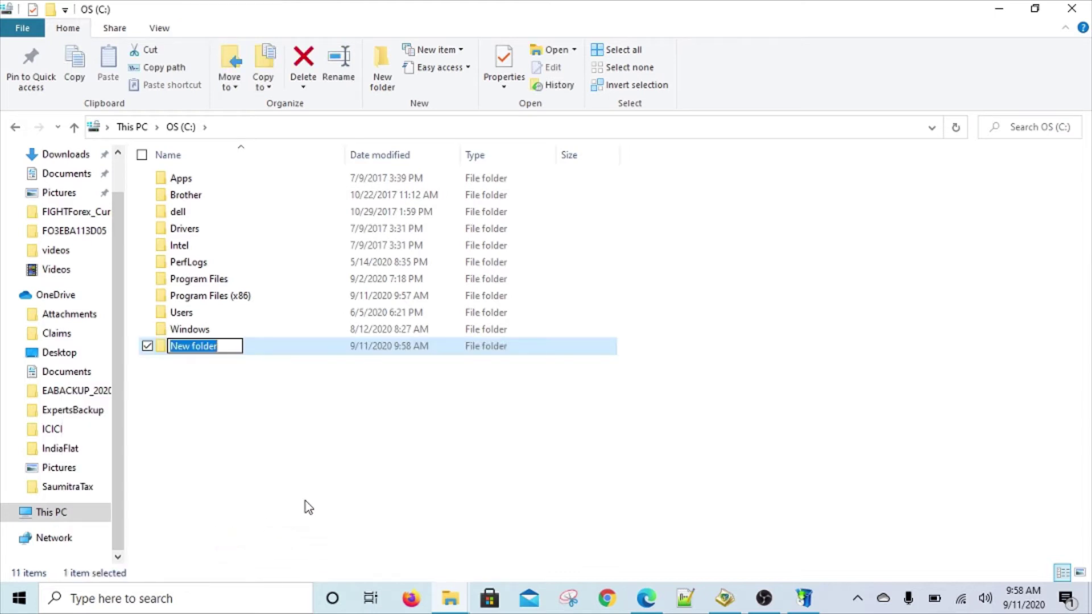
text(MT4IG1)
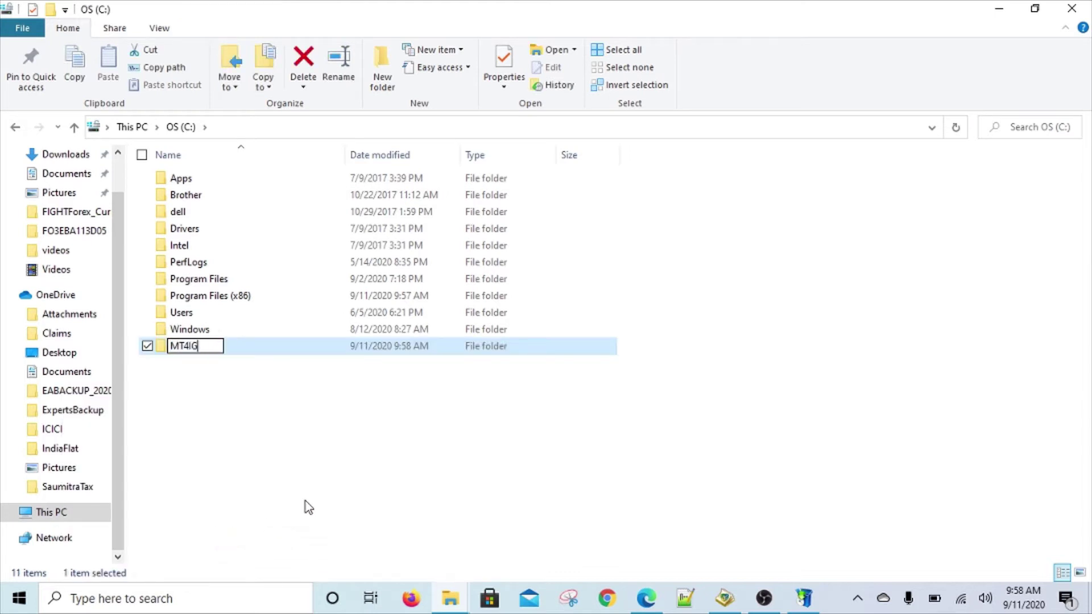
click(316, 478)
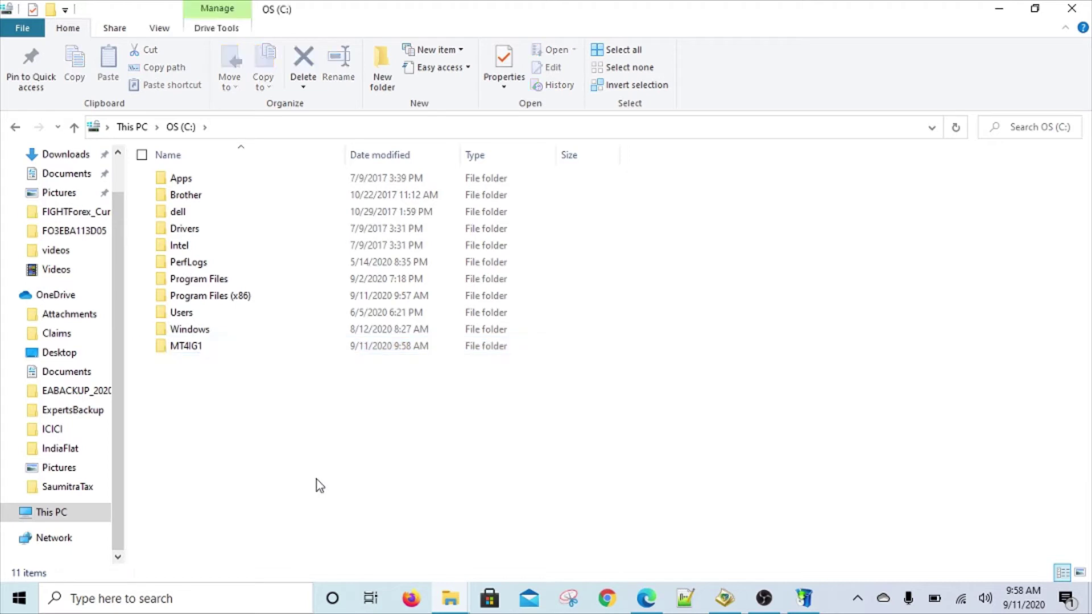
key(alt+Tab)
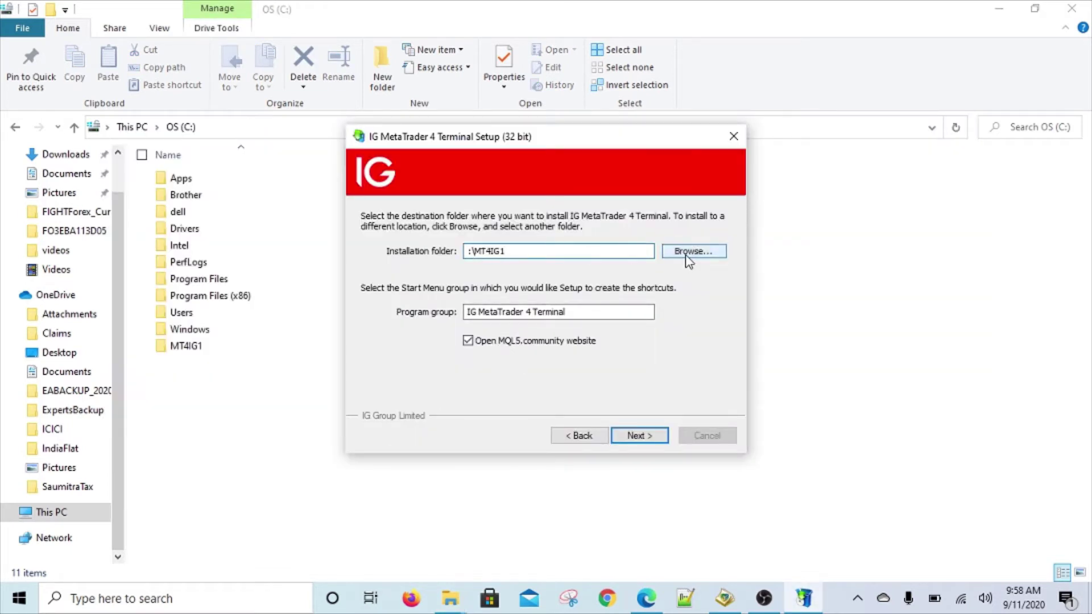
Browse to and select C:\MT4IG1 as the installation folder.
click(684, 255)
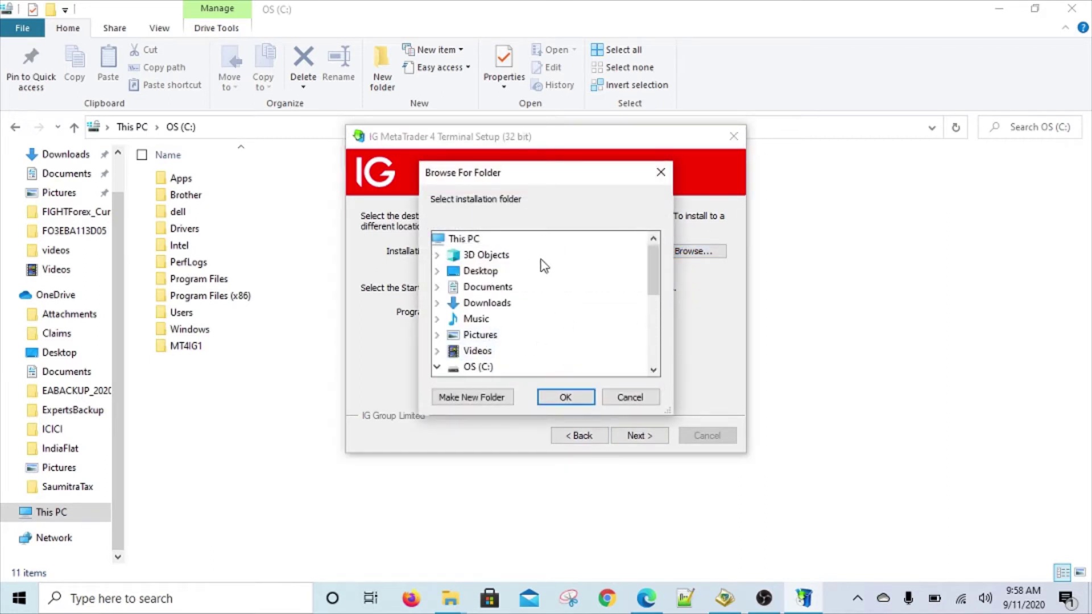
scroll(541, 265, down, 3)
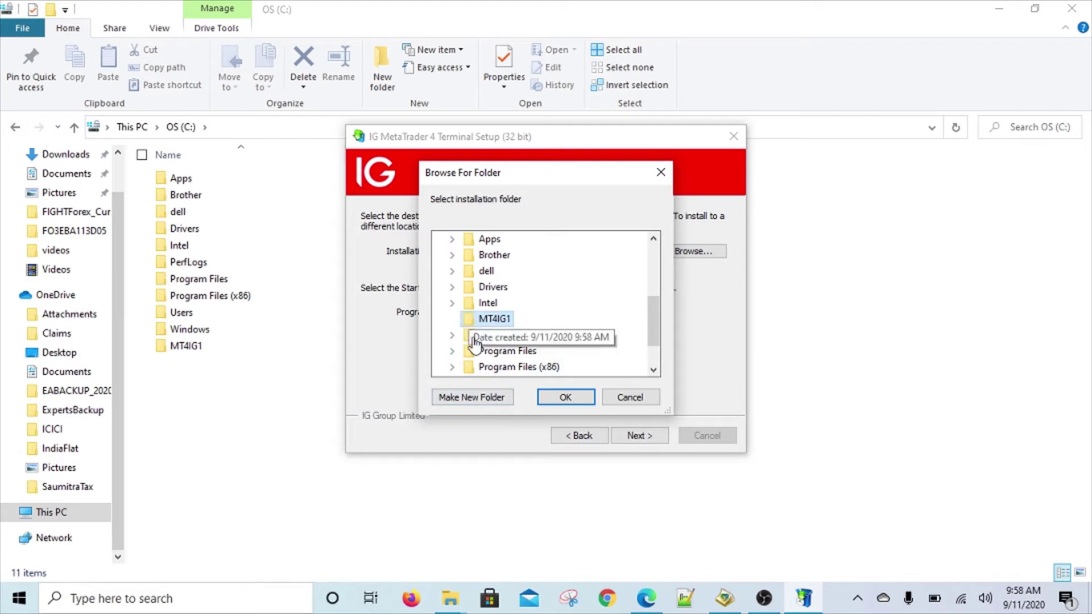
click(580, 401)
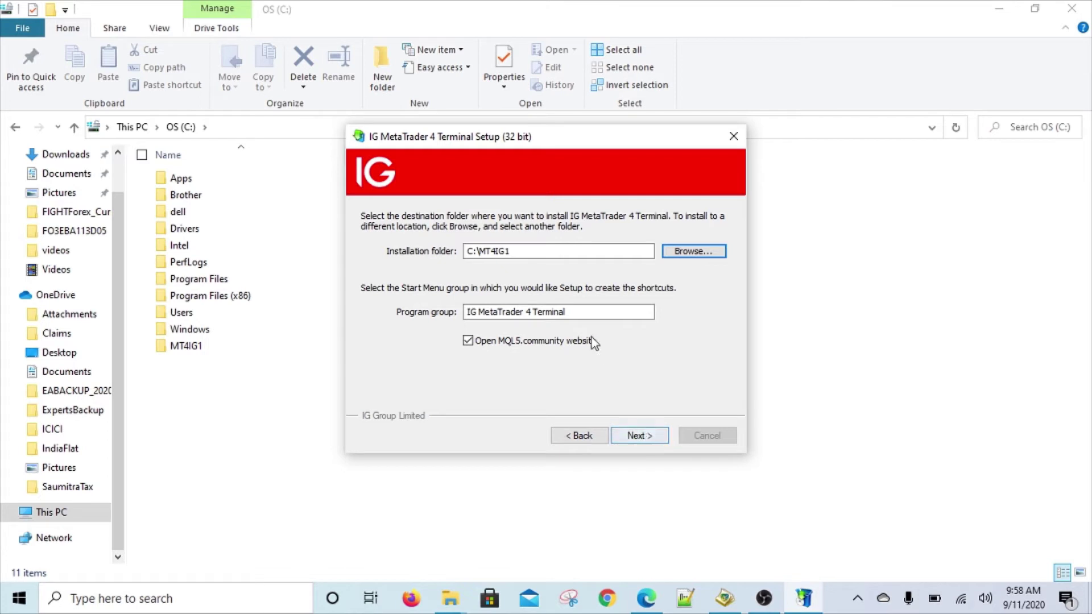
Rename the program group to IGGroup1, untick Open MQL5.community website, and start installing.
drag(648, 312, 459, 312)
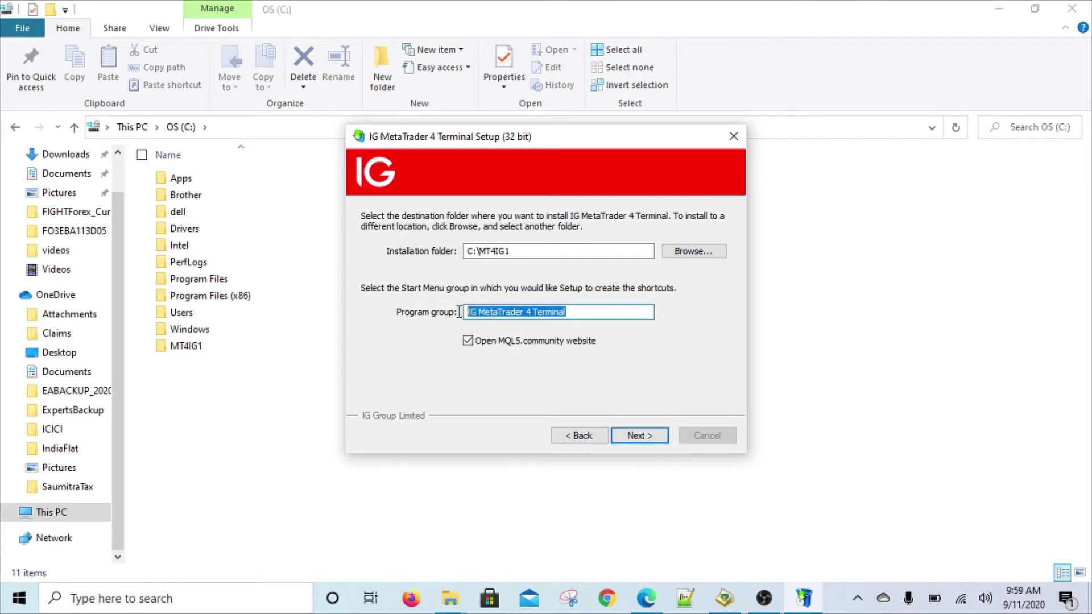
key(BackSpace)
text(IG)
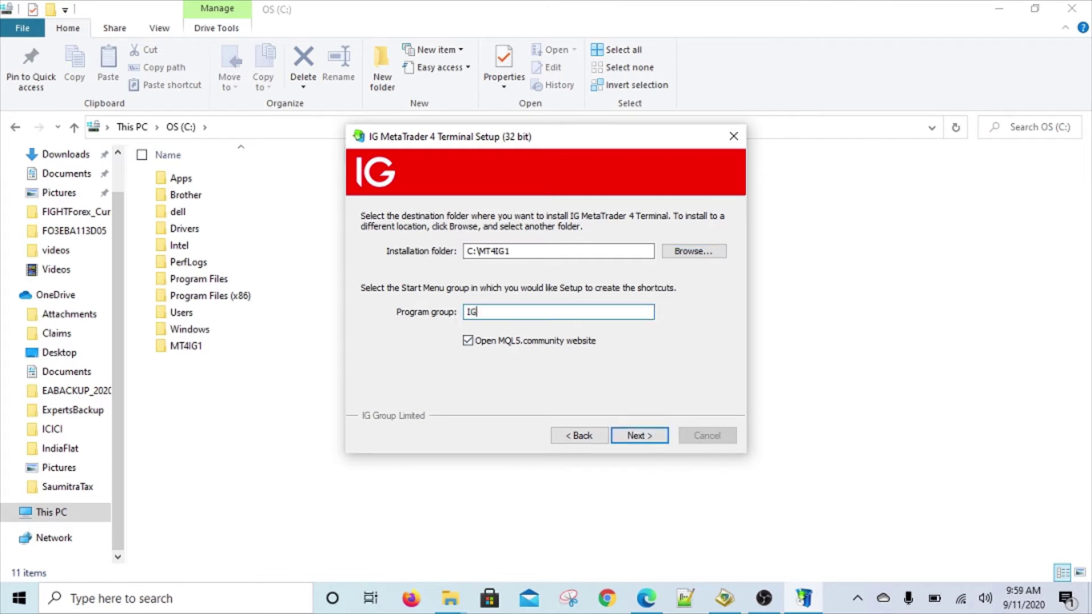
text(Group1)
click(467, 341)
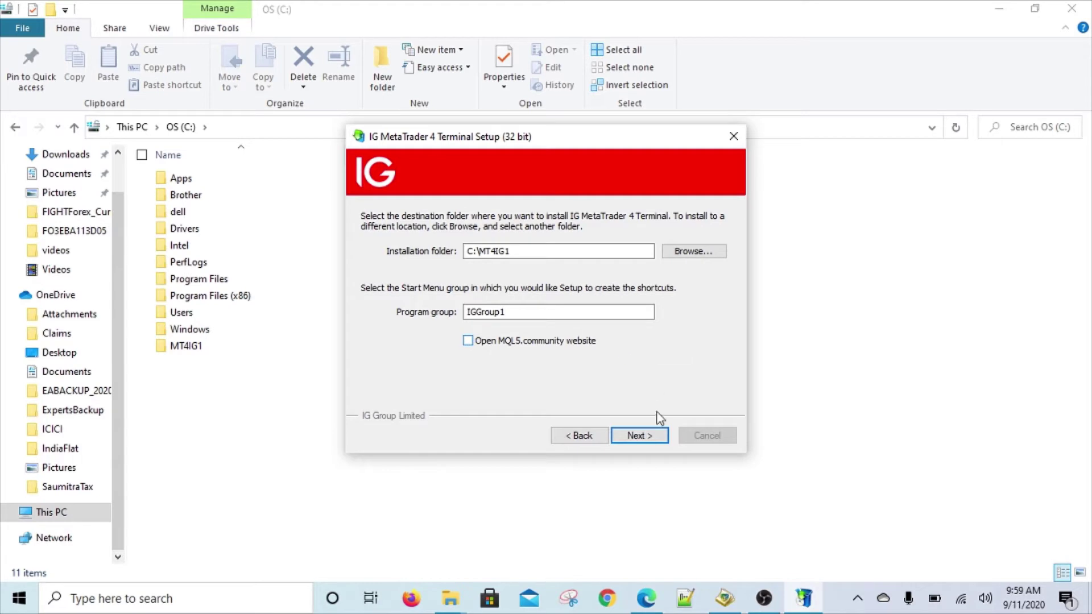
click(649, 442)
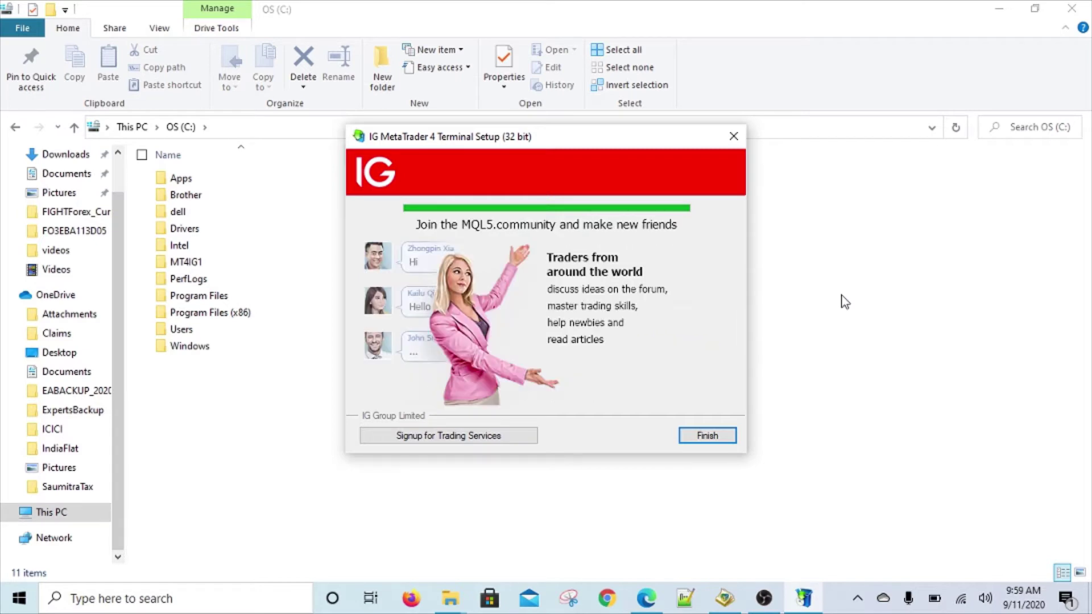
Finish the completed installation to close IG MetaTrader 4 setup.
click(705, 441)
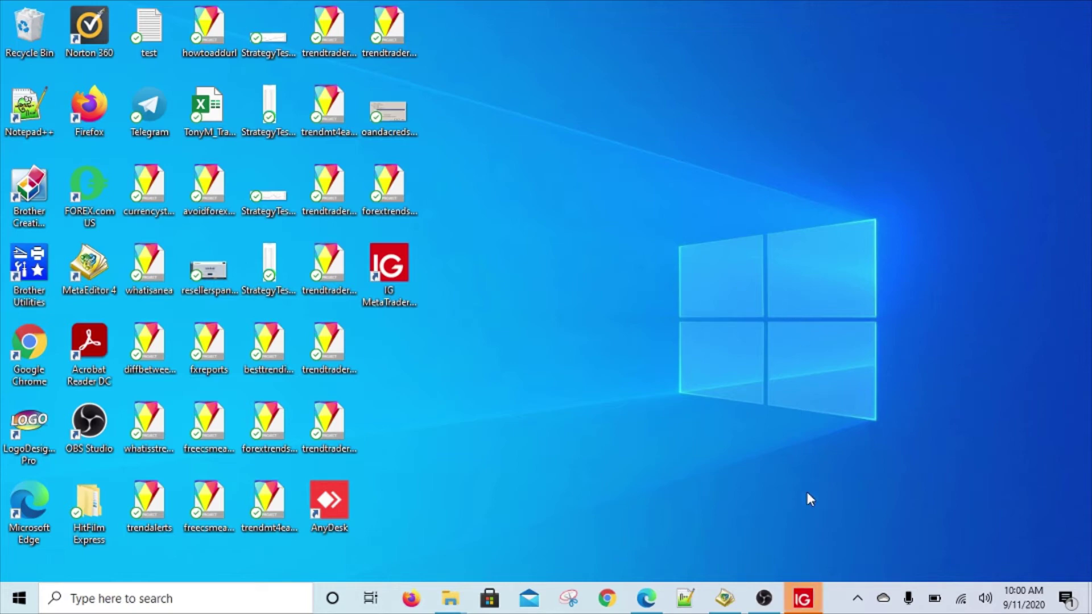
Continue with IG-DEMO, enter the account holder's name, e-mail and phone, subscribe to newsletters, and submit.
click(810, 606)
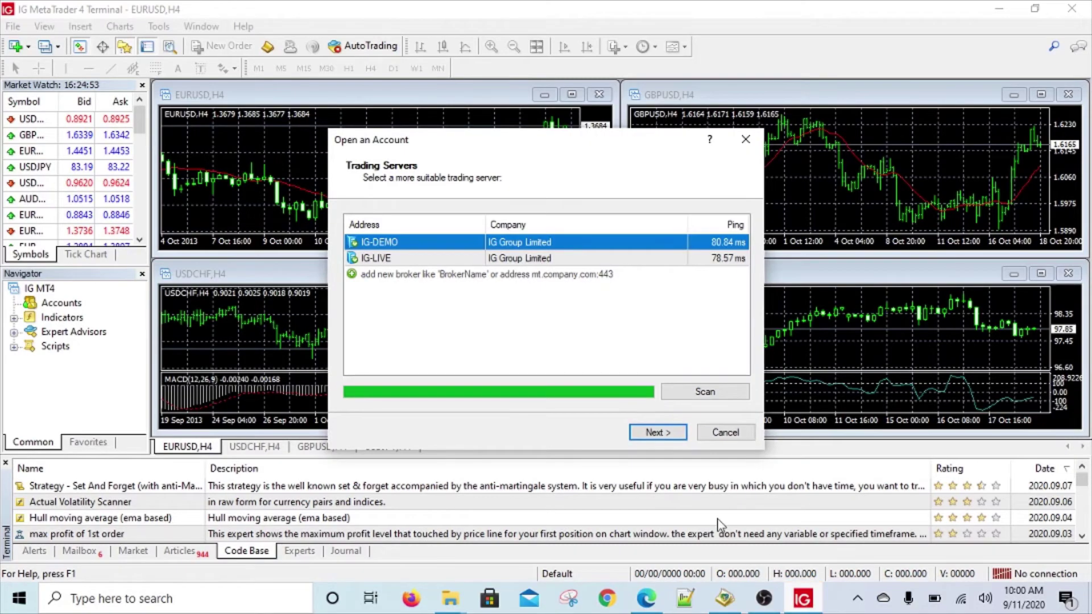
click(639, 435)
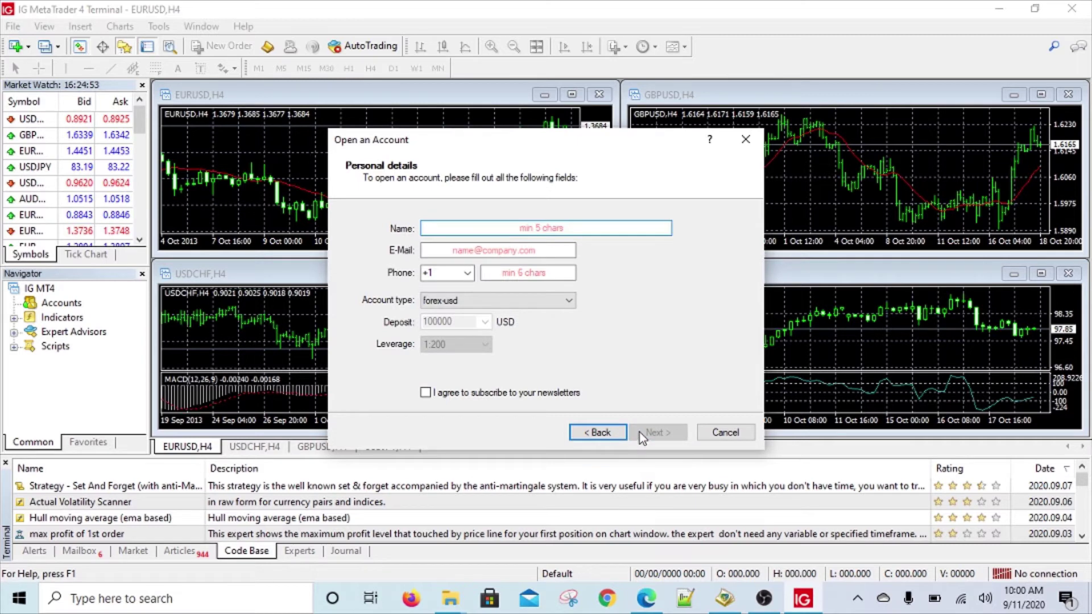
text(sam test)
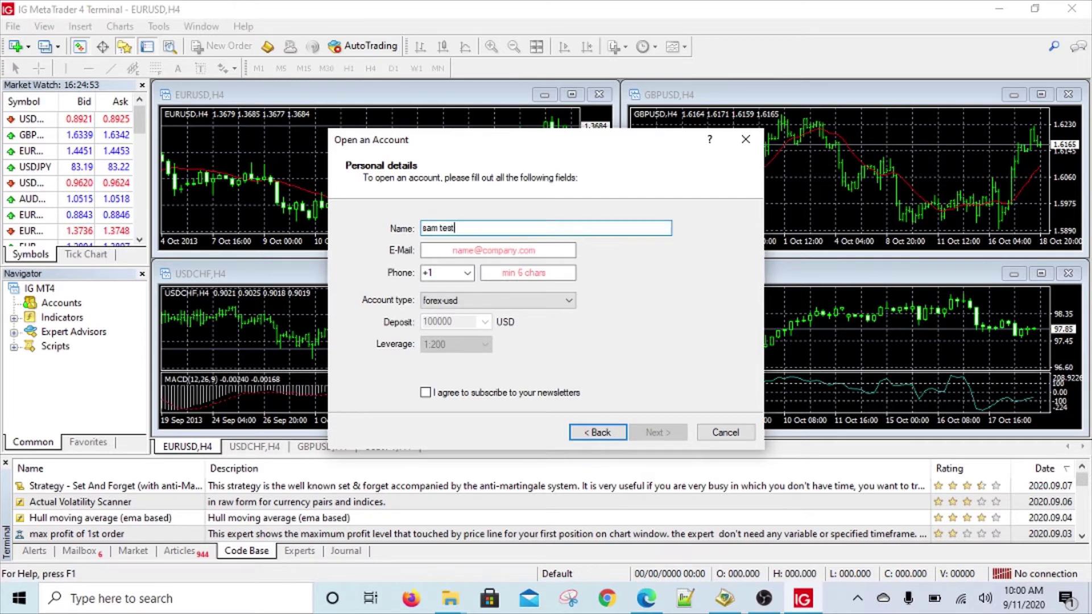
key(Tab)
text(sm)
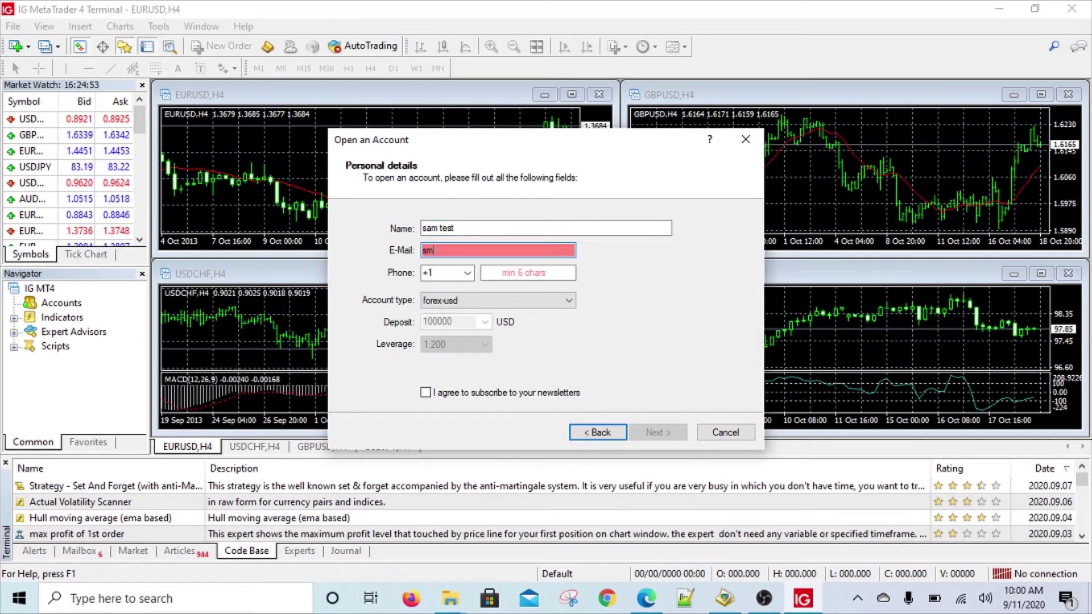
text(.test@testmail.com)
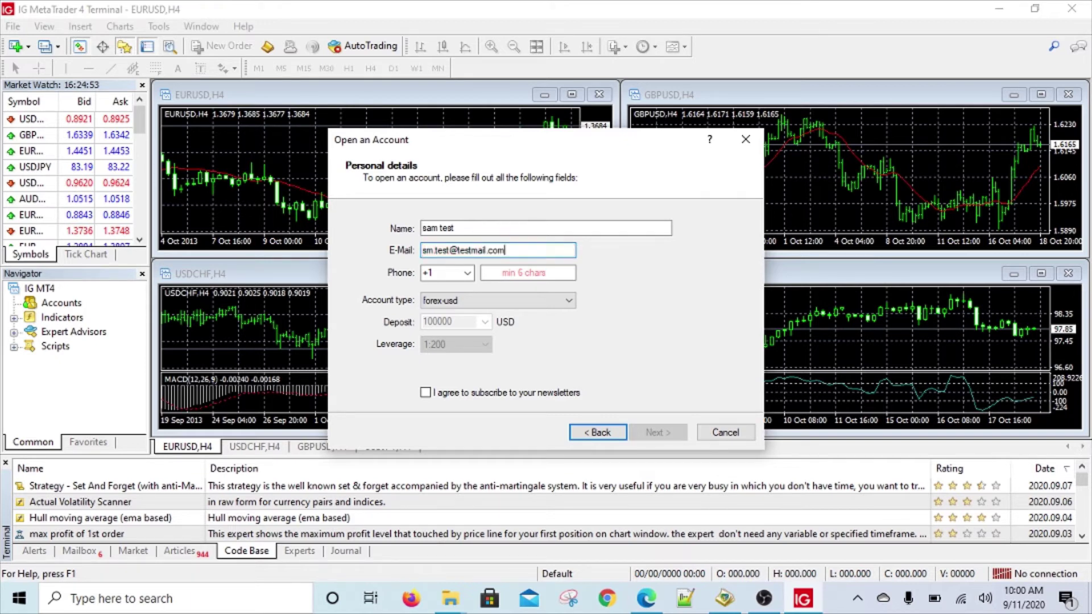
key(Tab)
key(Tab)
text(12)
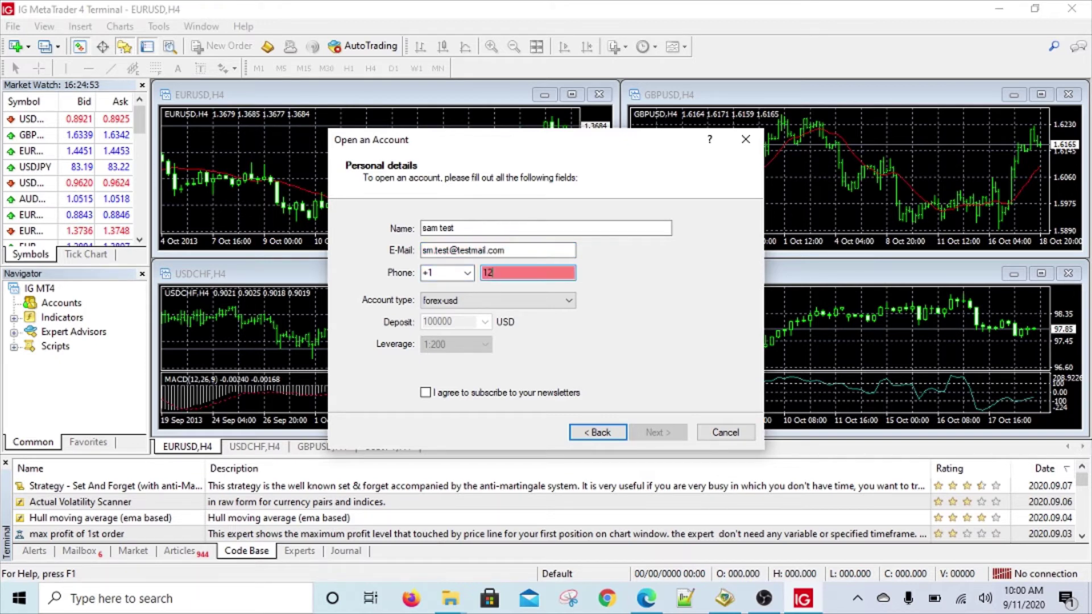
text(34567890)
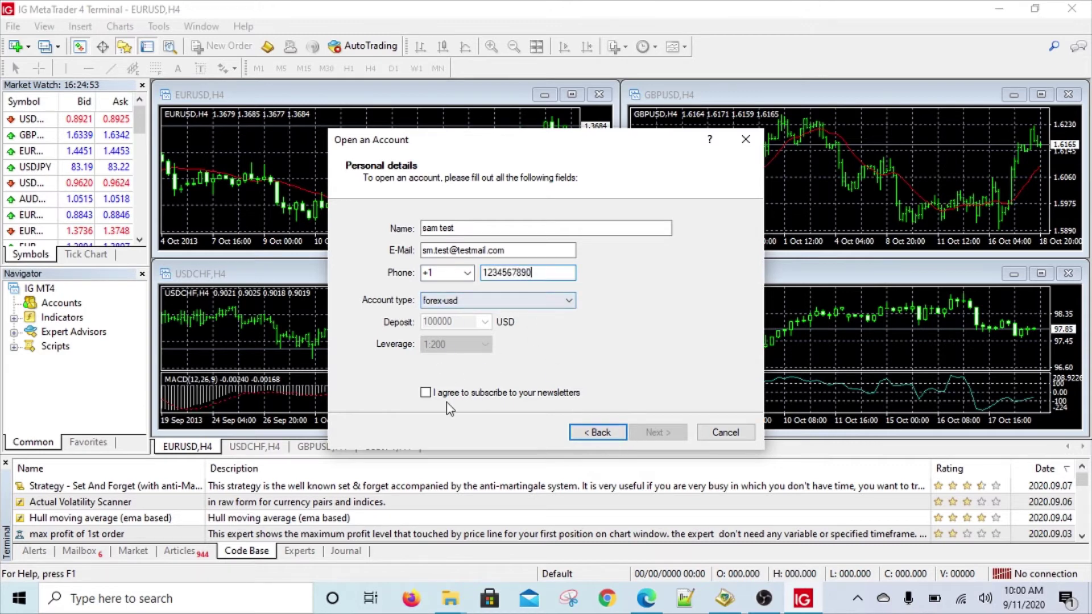
click(425, 393)
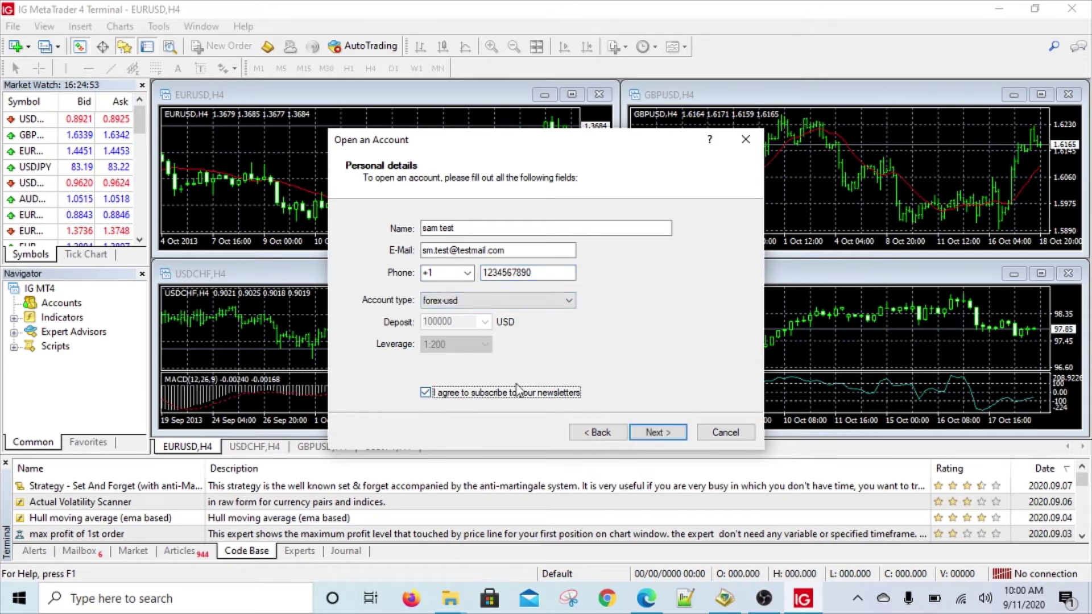
click(645, 436)
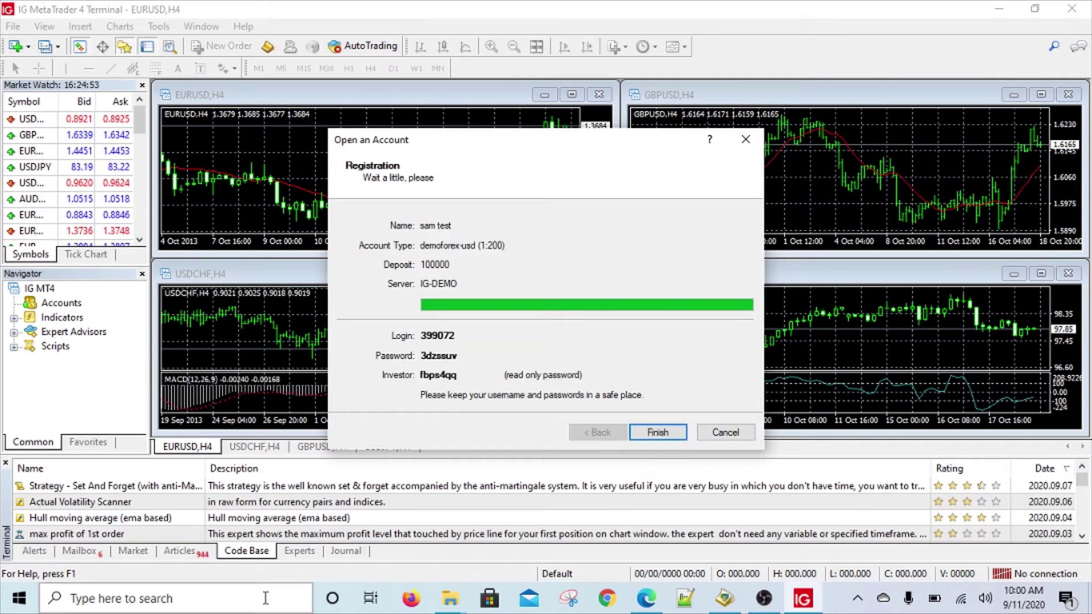
Snip the registration credentials dialog and save it to the Desktop as ig1credentials.
click(530, 600)
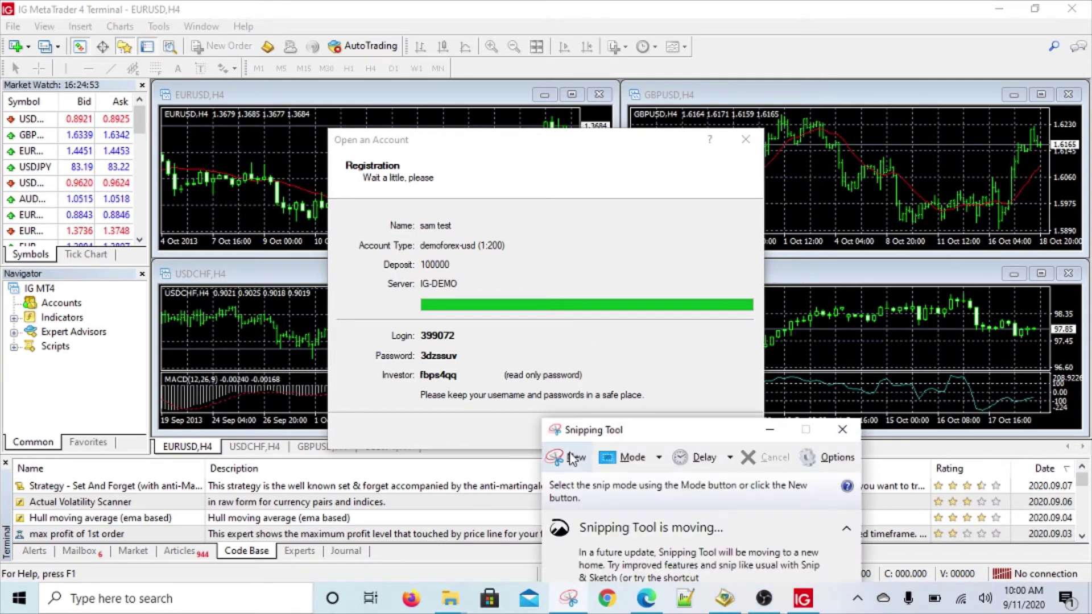
click(566, 458)
drag(327, 127, 767, 448)
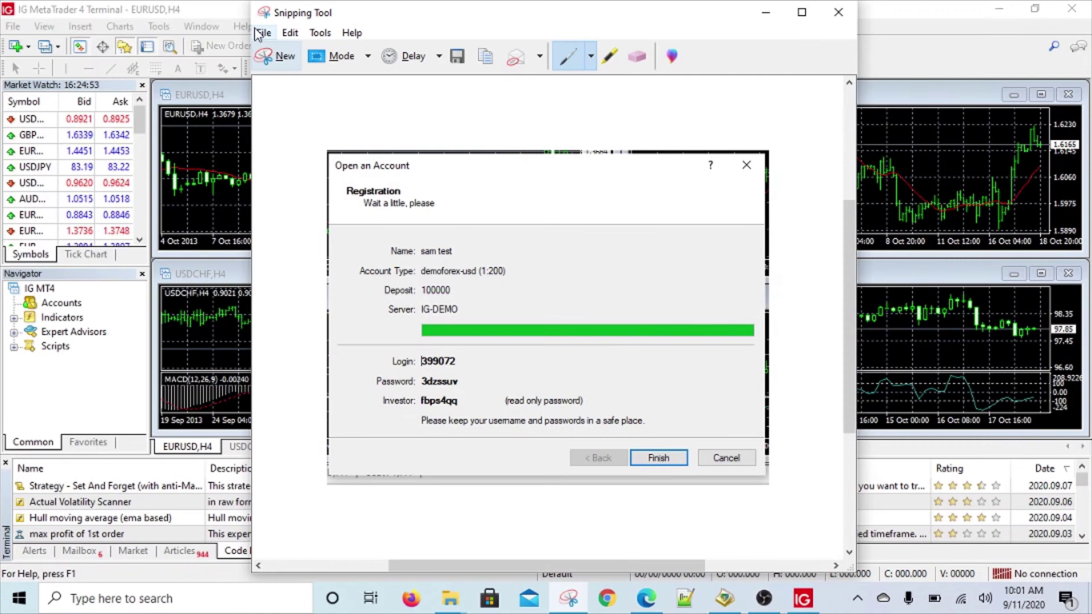
click(263, 32)
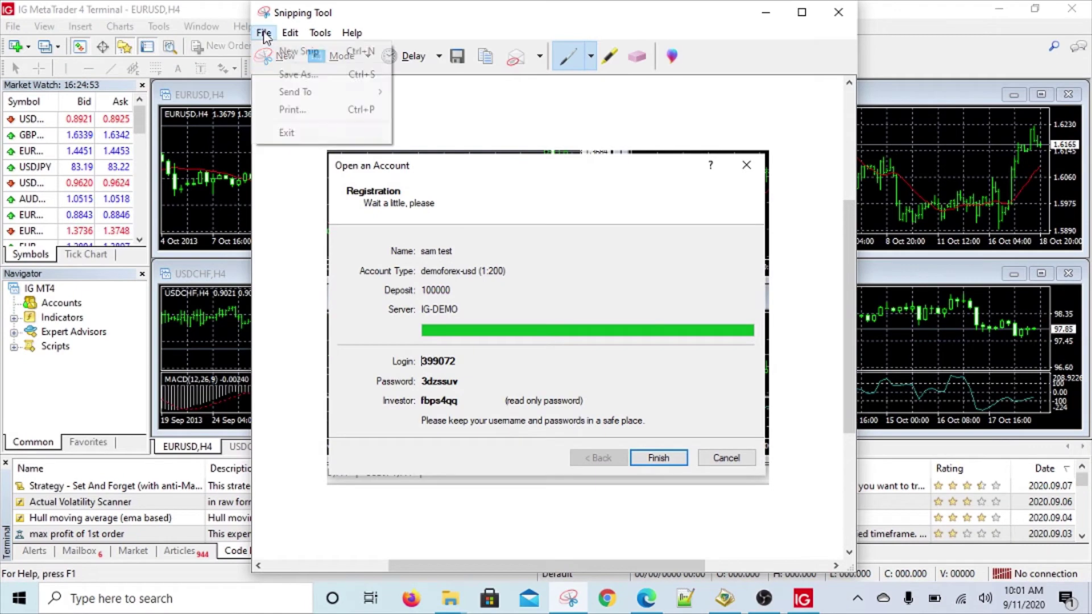
click(285, 74)
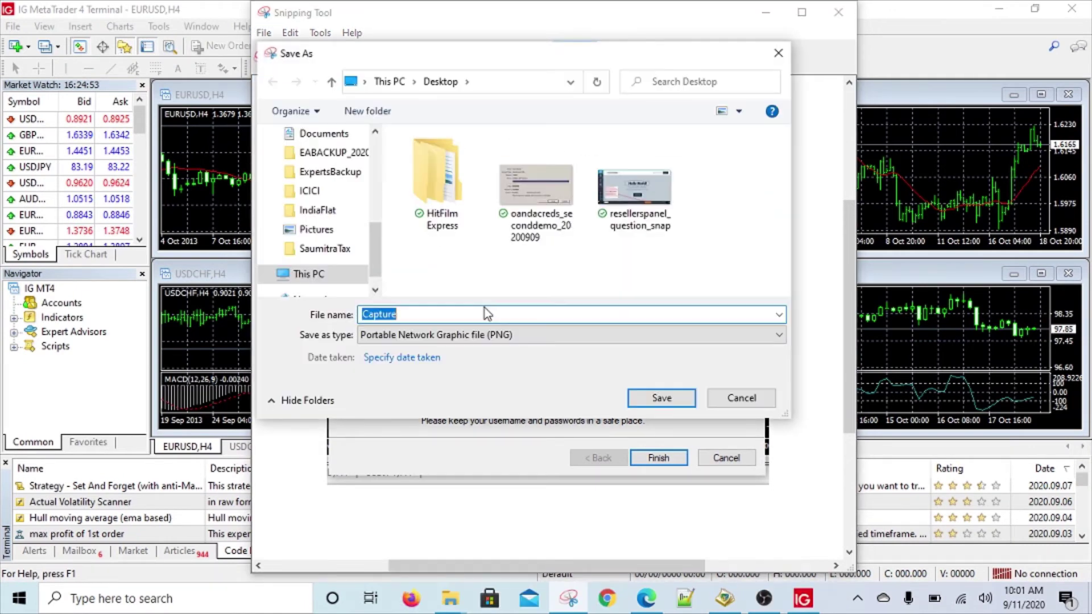
text(ig1credentials)
key(Return)
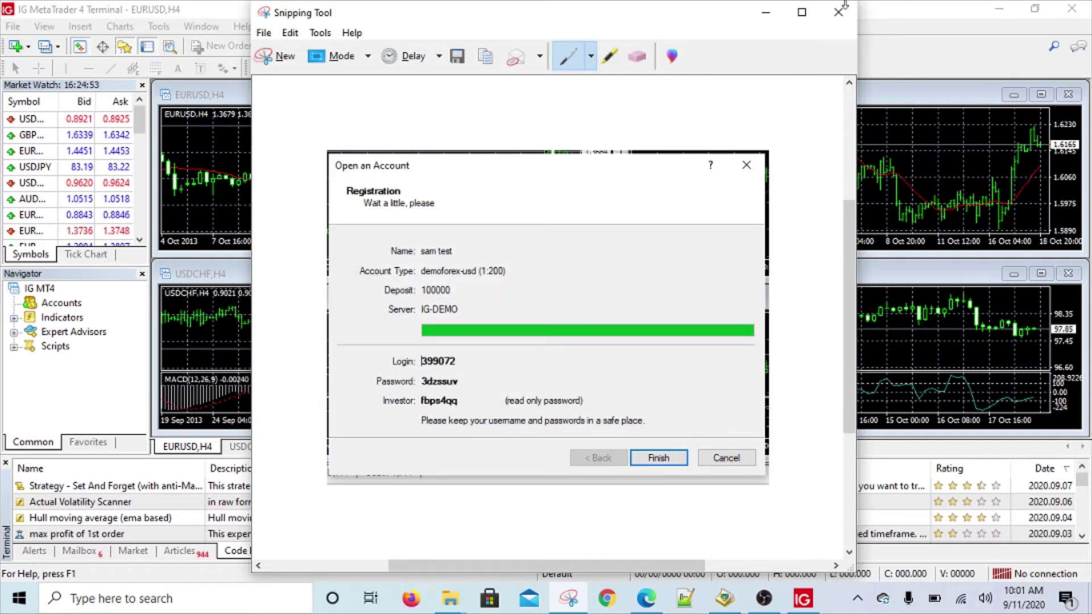
click(841, 14)
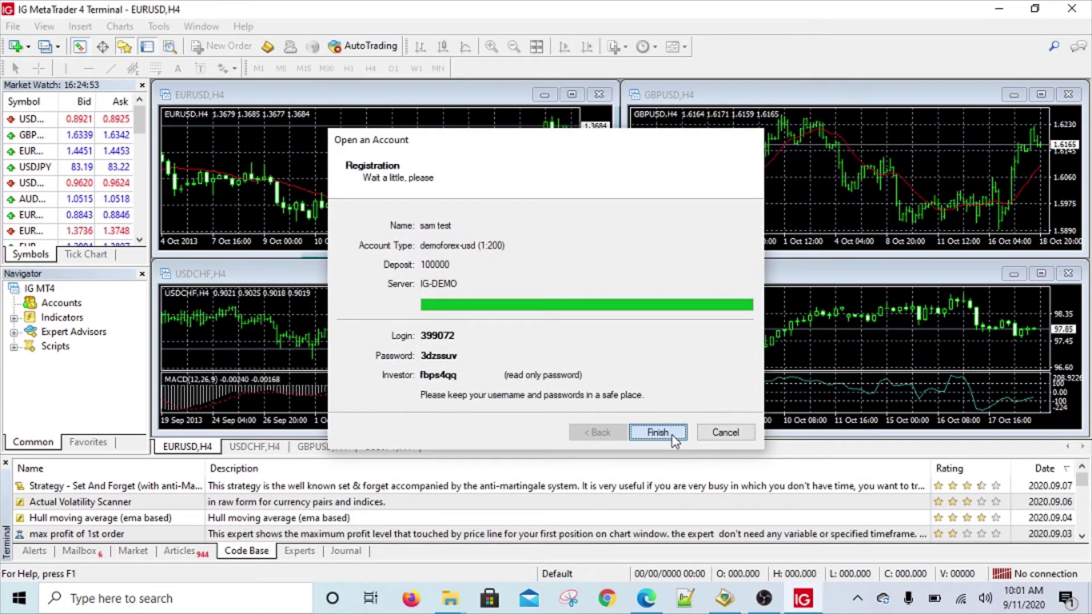
Finish the demo registration, close the terminal, and select the IG MetaTrader 4 Terminal desktop shortcut.
click(657, 456)
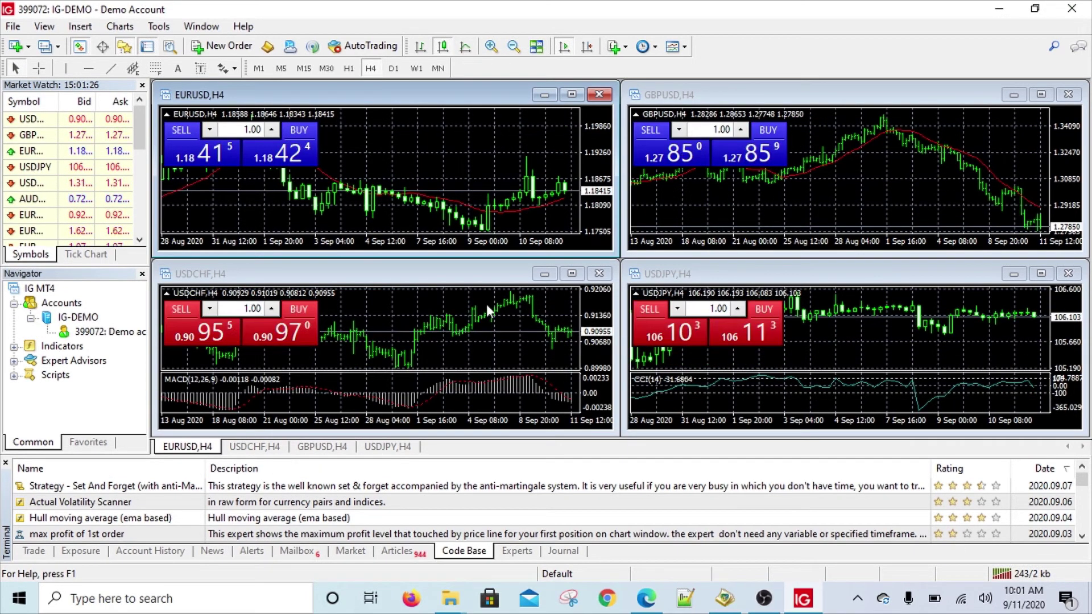
click(1082, 17)
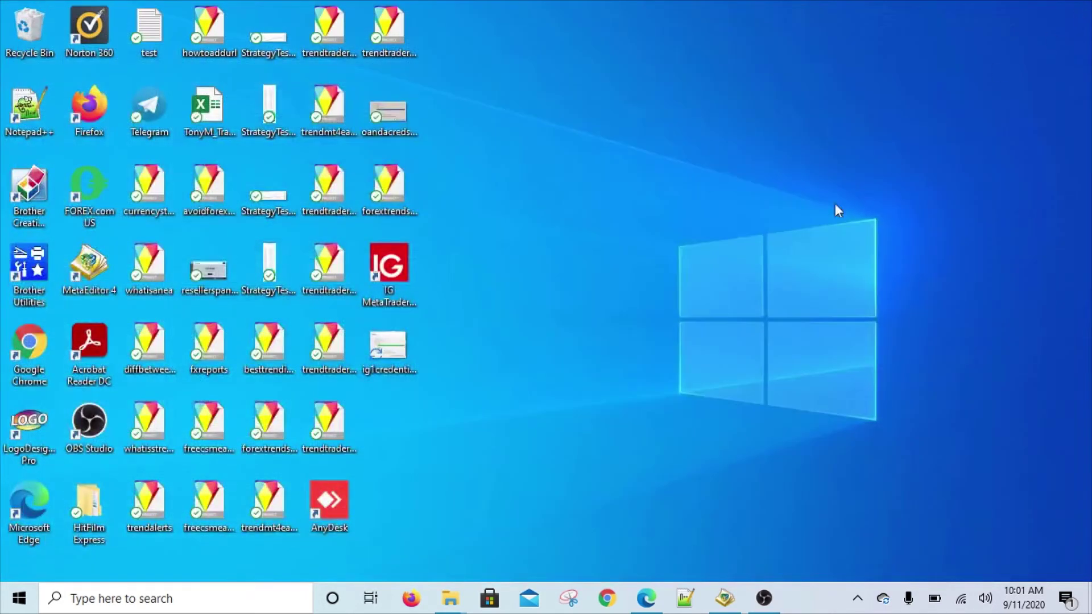
click(392, 291)
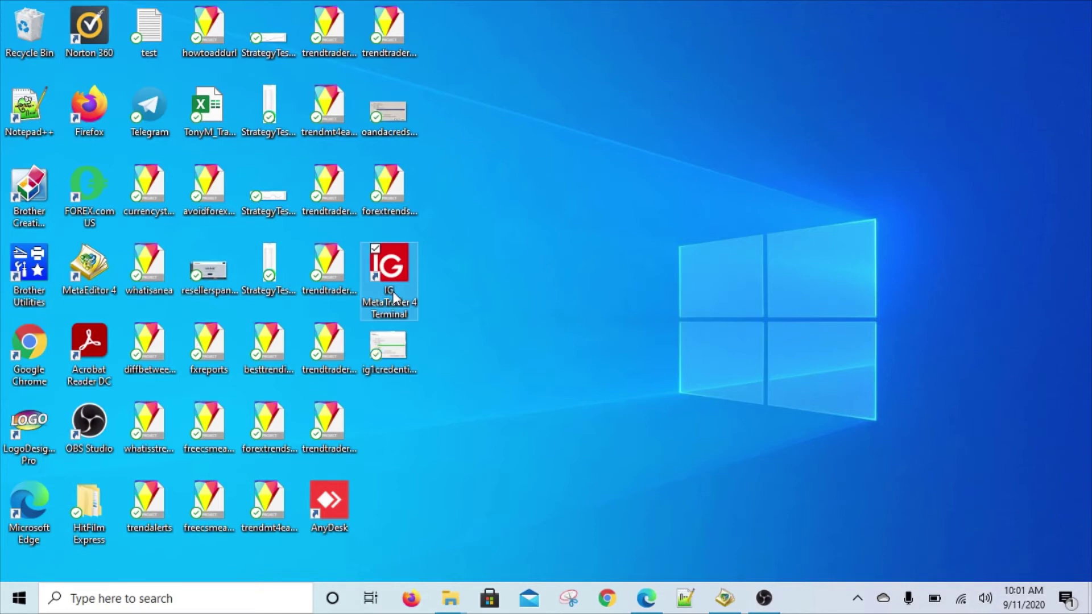
click(393, 291)
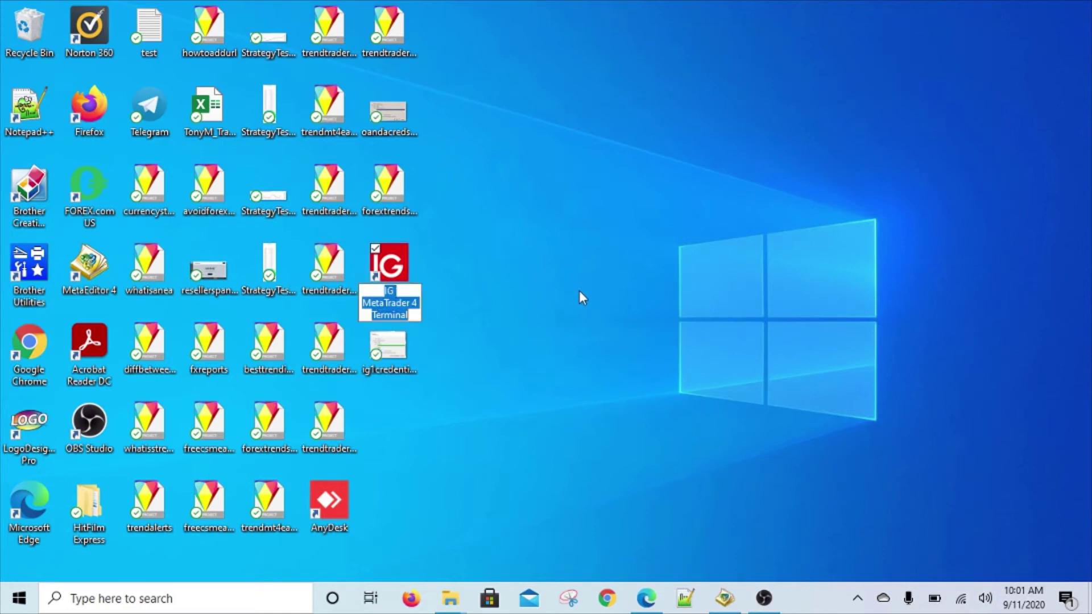
Rename the desktop shortcut to MT4IG1, approving the administrator permission prompt.
text(IG)
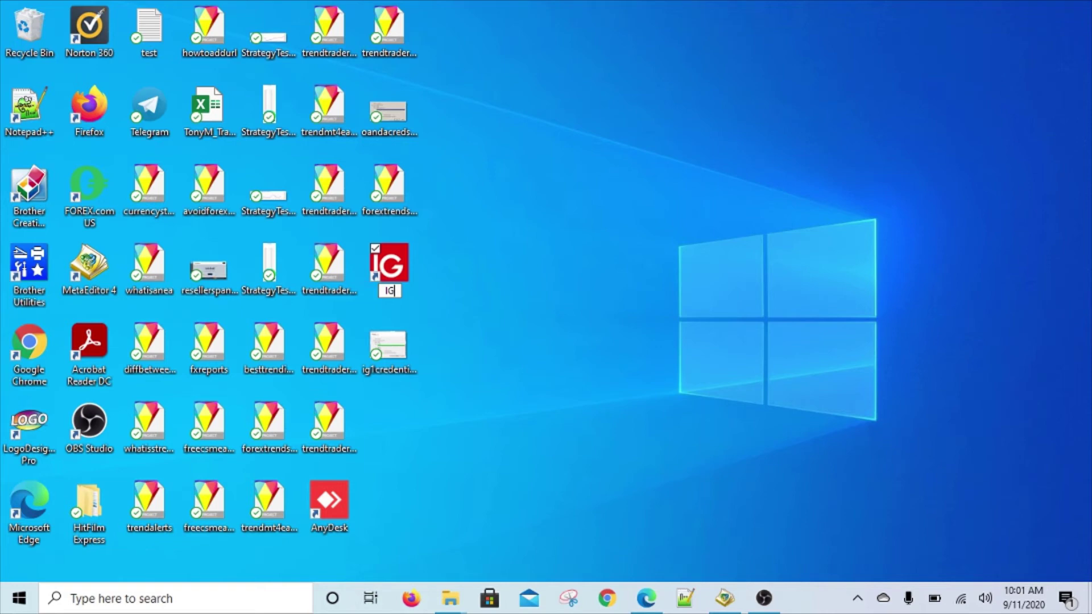
key(BackSpace)
key(BackSpace)
text(MT4IG1)
key(Return)
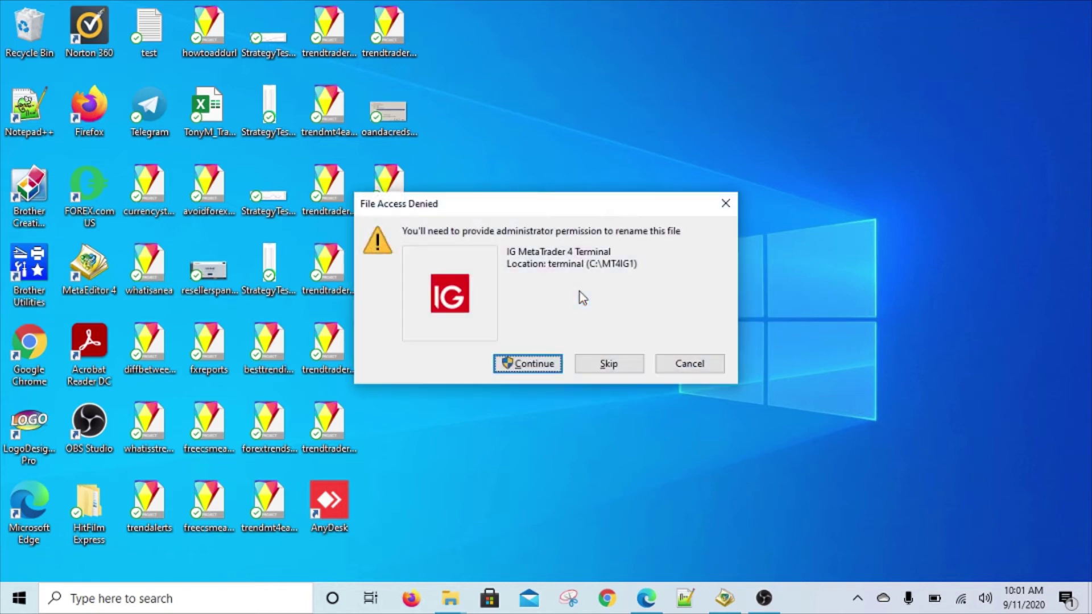
click(545, 358)
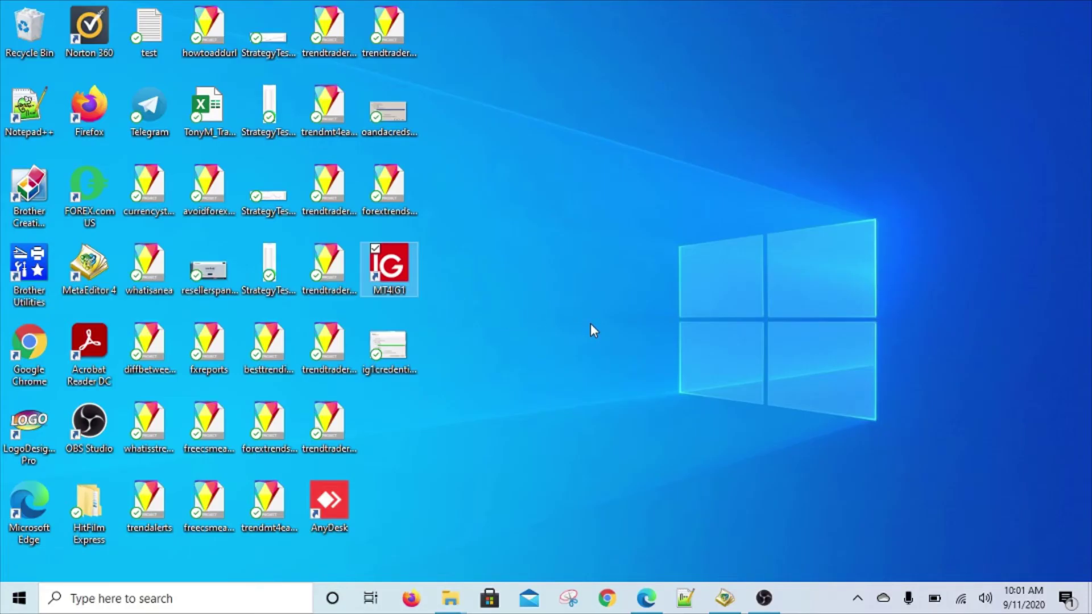
Launch MetaTrader from the MT4IG1 shortcut, confirm the IG-DEMO login, and minimize it.
double_click(407, 277)
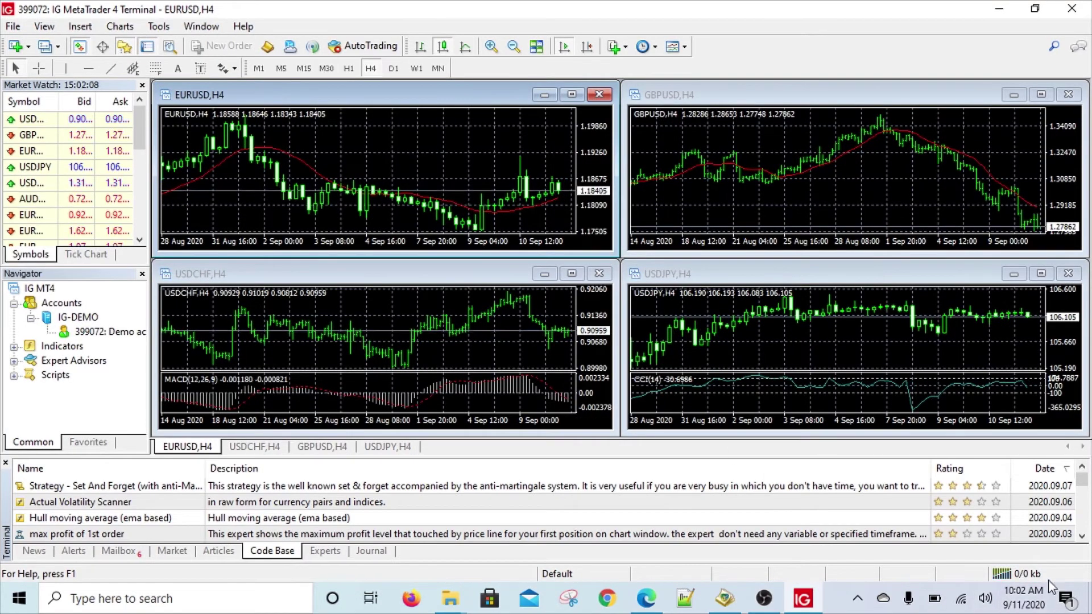
click(1004, 8)
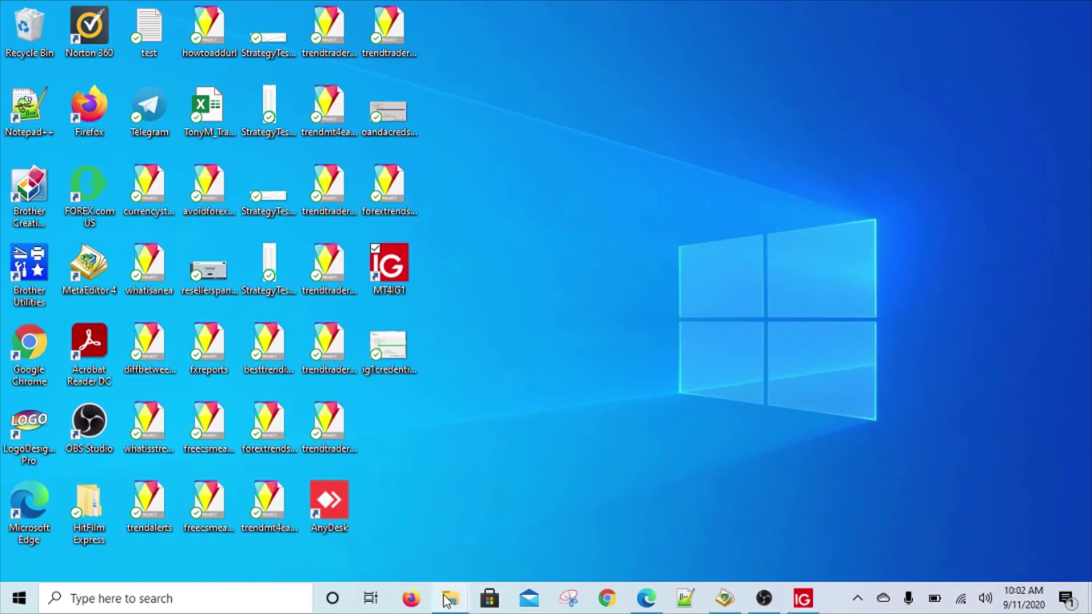
Run the ig4setup installer from Downloads and accept the licence agreement.
mouse_move(448, 599)
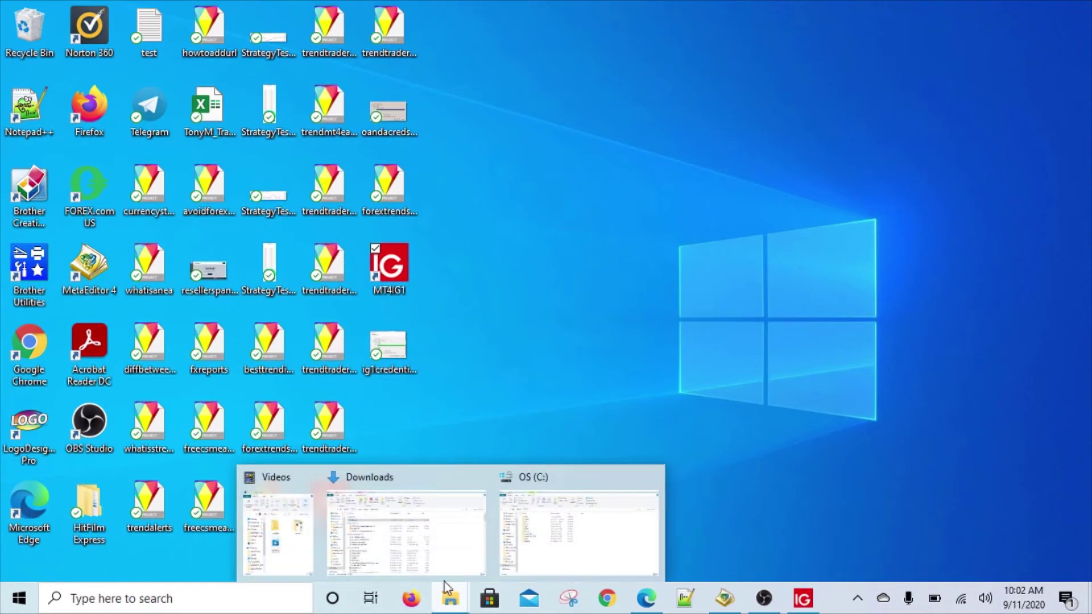
click(419, 560)
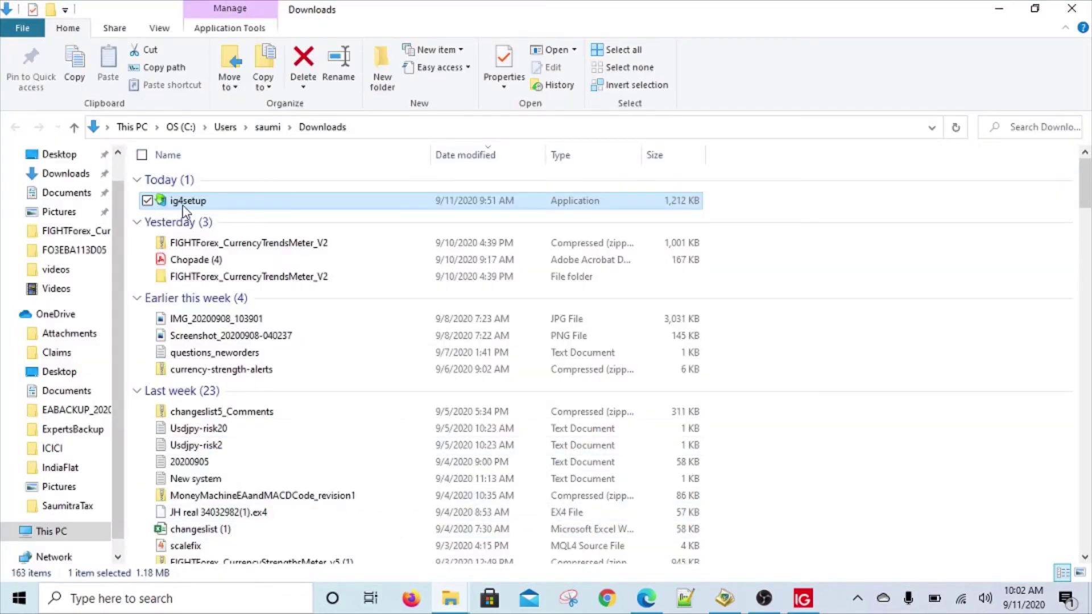
double_click(186, 204)
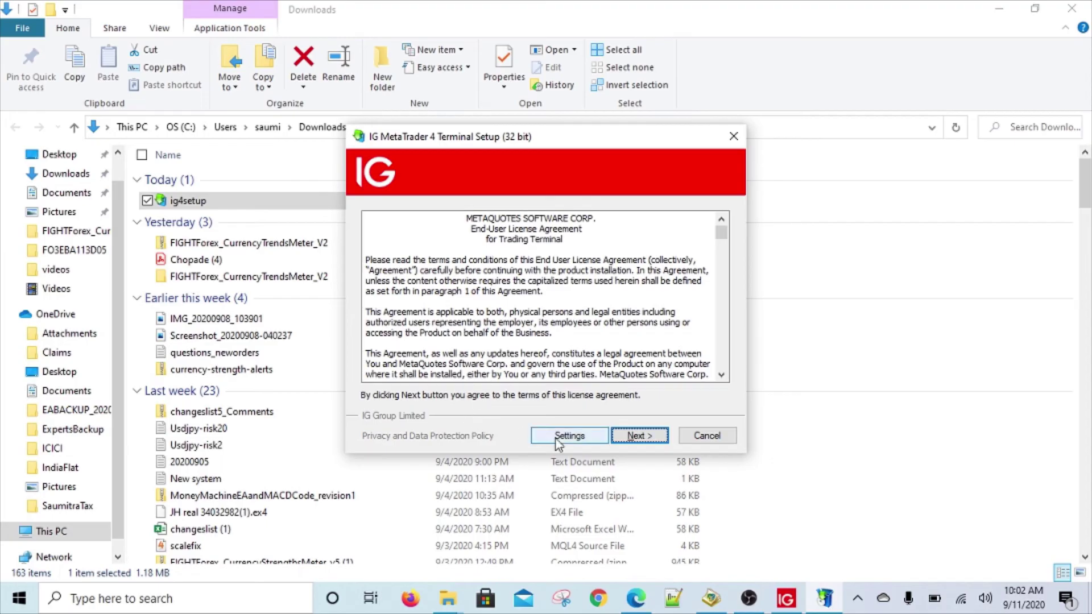
click(639, 435)
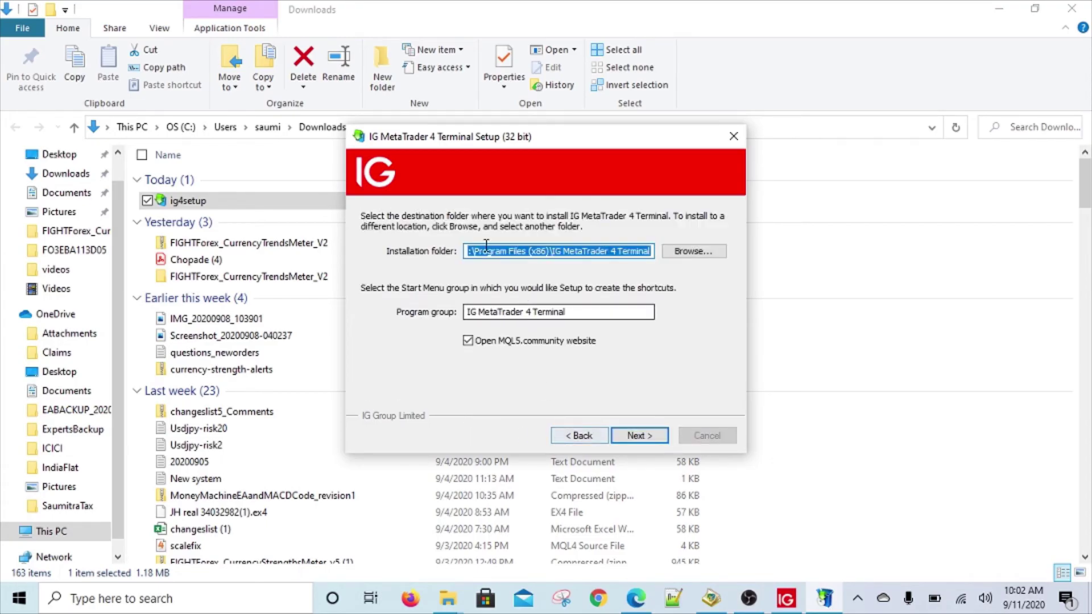
Create a new MT4IG2 folder on drive C and choose it as the installation folder.
click(687, 252)
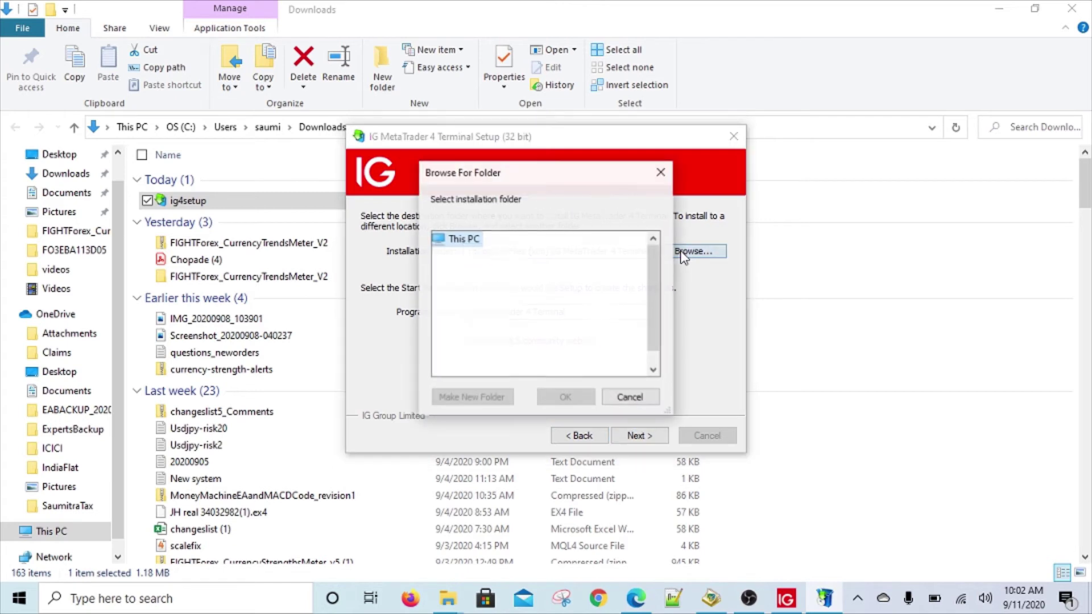
scroll(568, 312, down, 1)
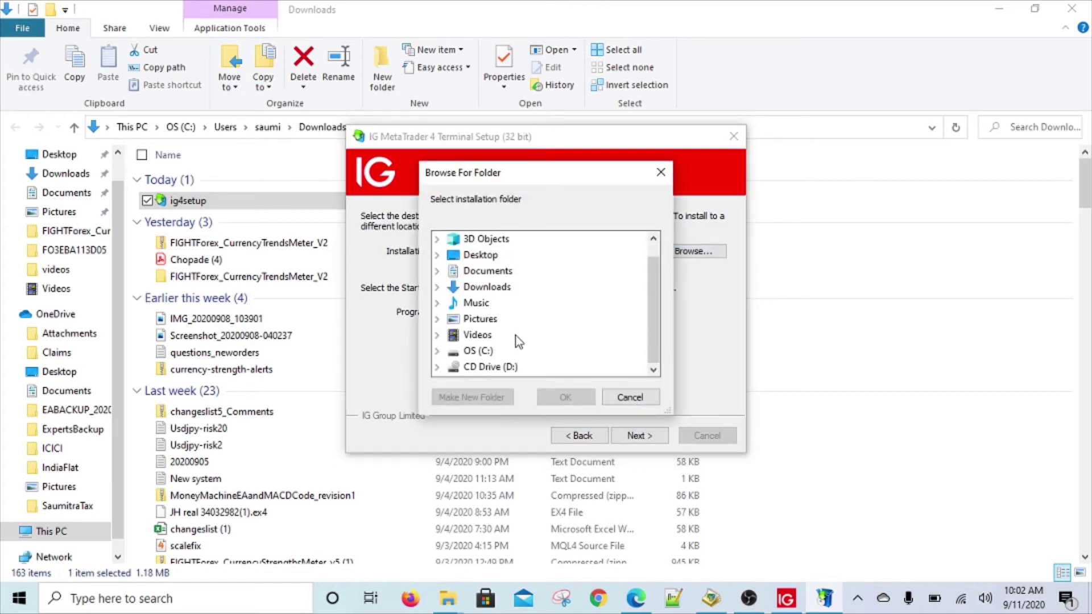
double_click(479, 354)
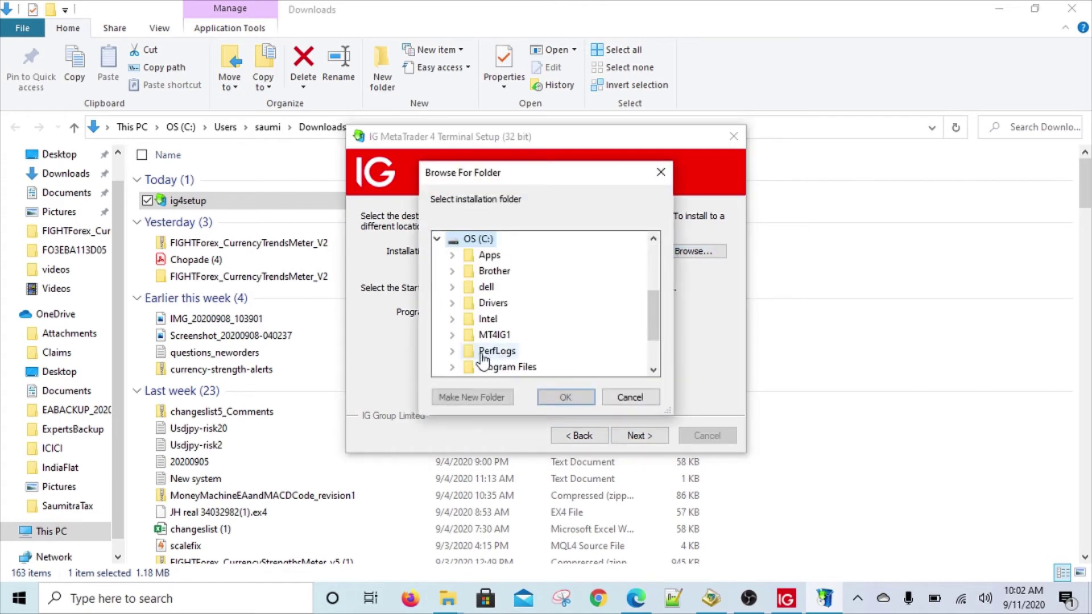
click(492, 400)
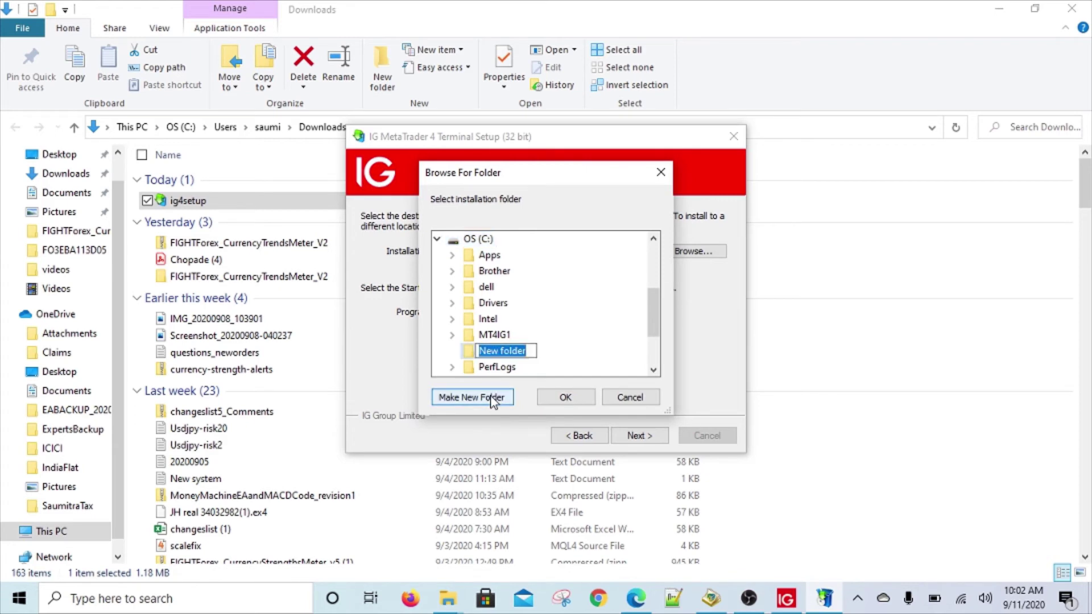
text(MT)
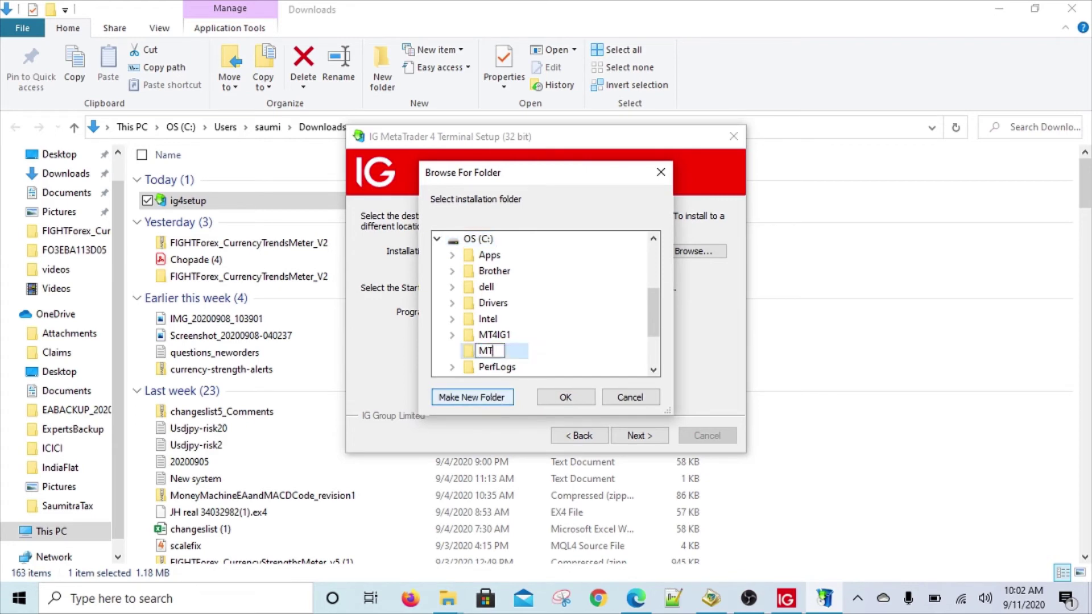
text(4IG2)
key(Return)
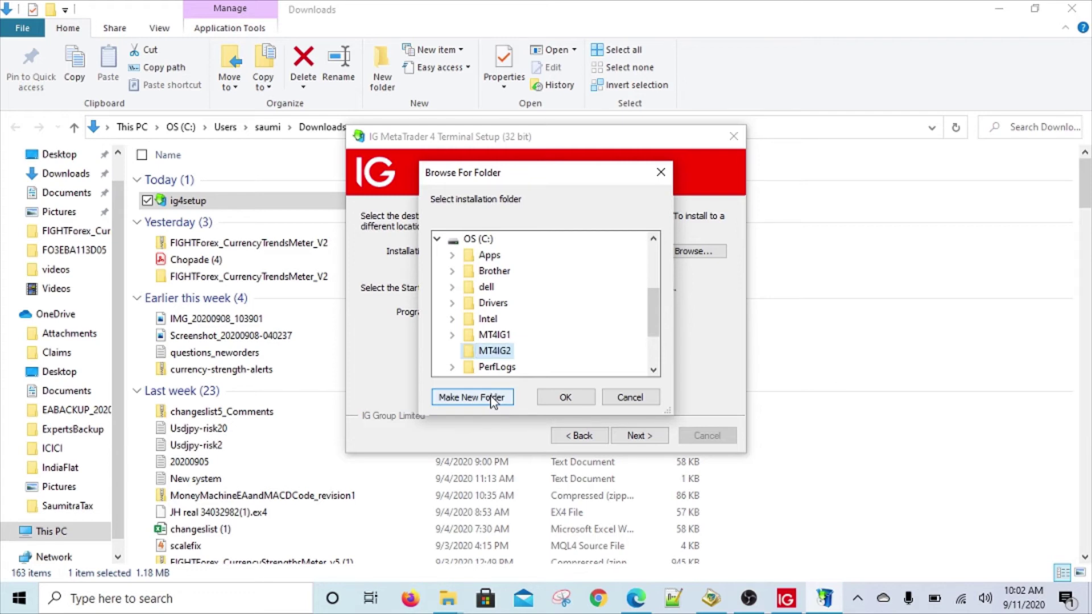
click(589, 398)
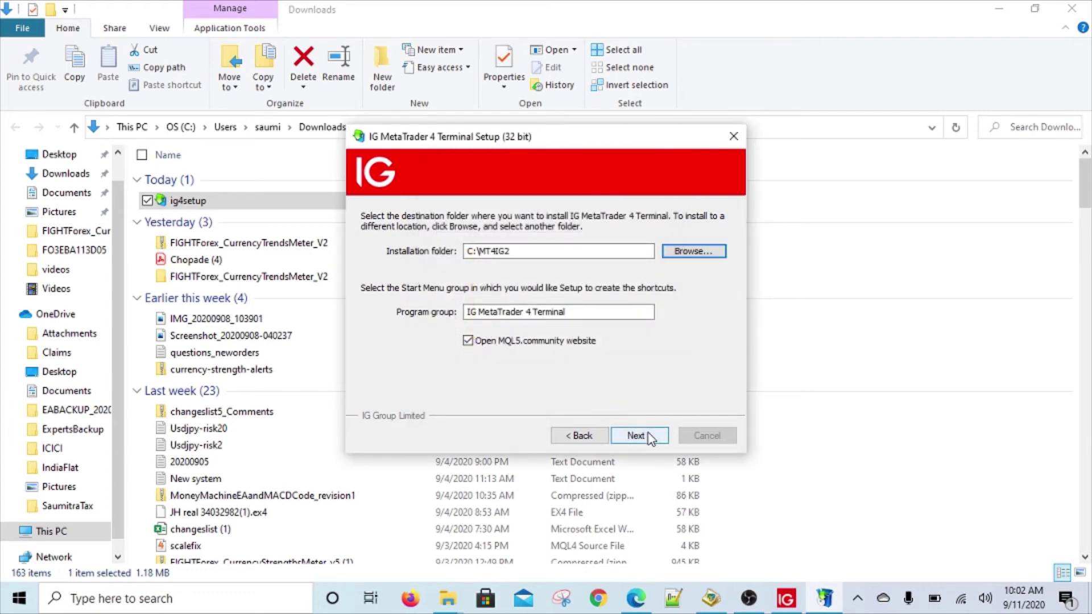
Name the program group IGGroup2, turn off the MQL5.community website, and start installing.
key(Tab)
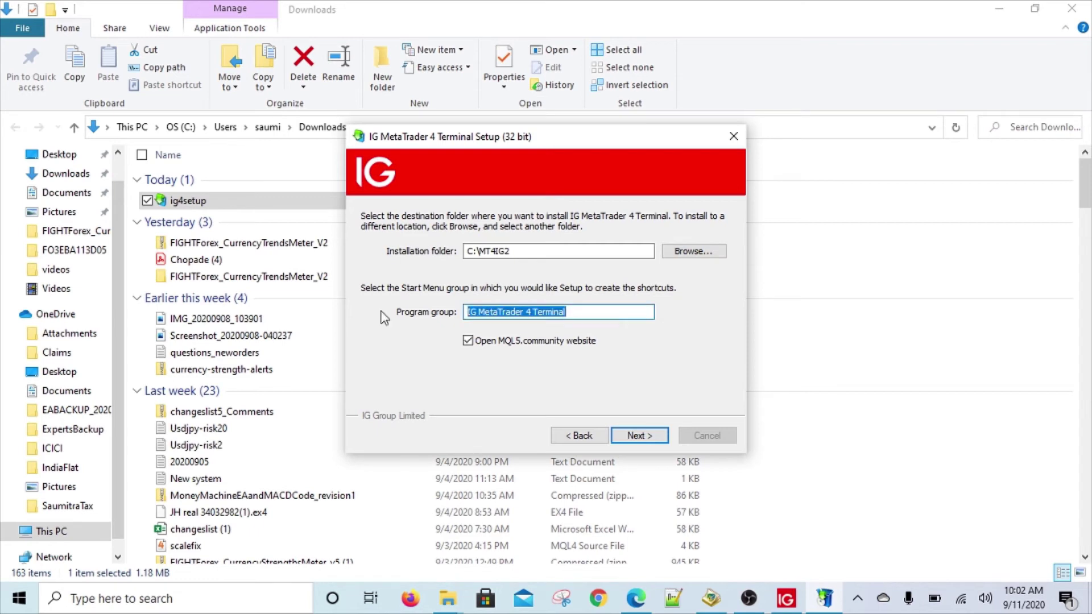
text(IGGroup2)
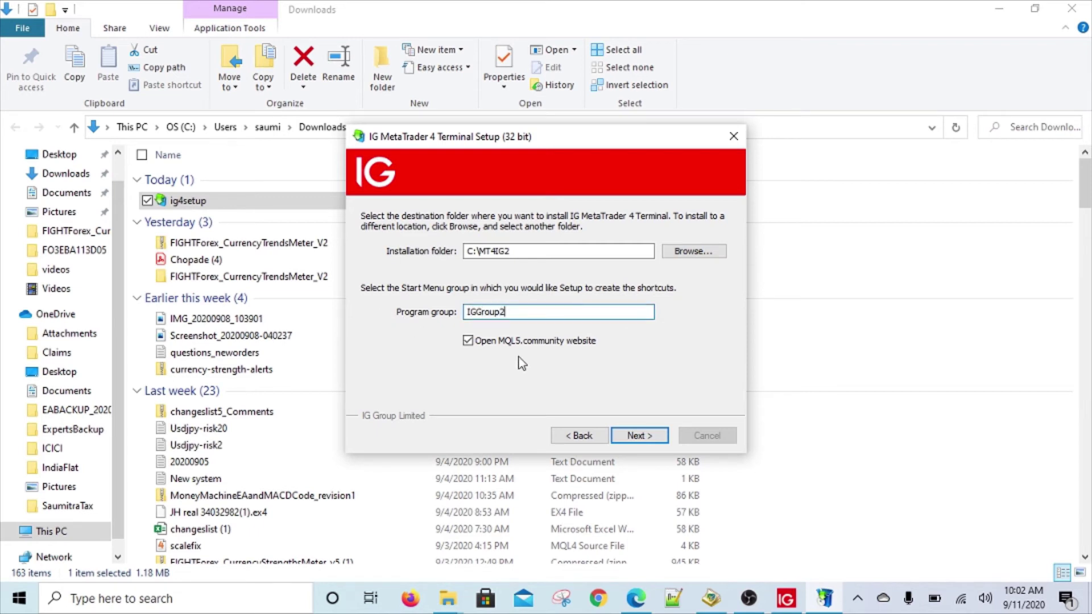
click(468, 342)
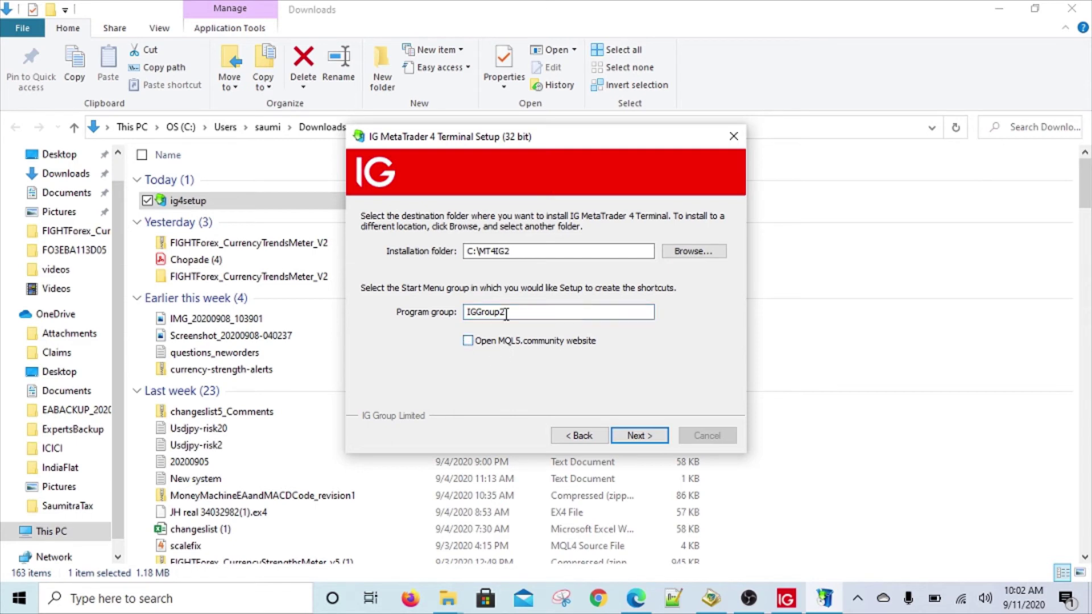
click(640, 436)
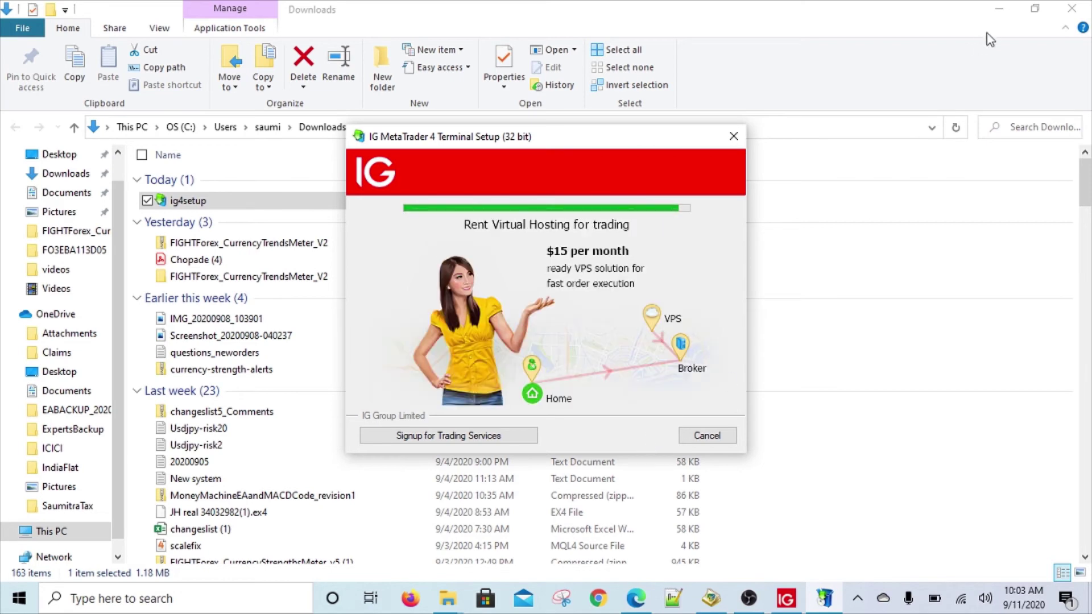
Bring the completed installer back from the taskbar and finish the second setup.
click(1088, 602)
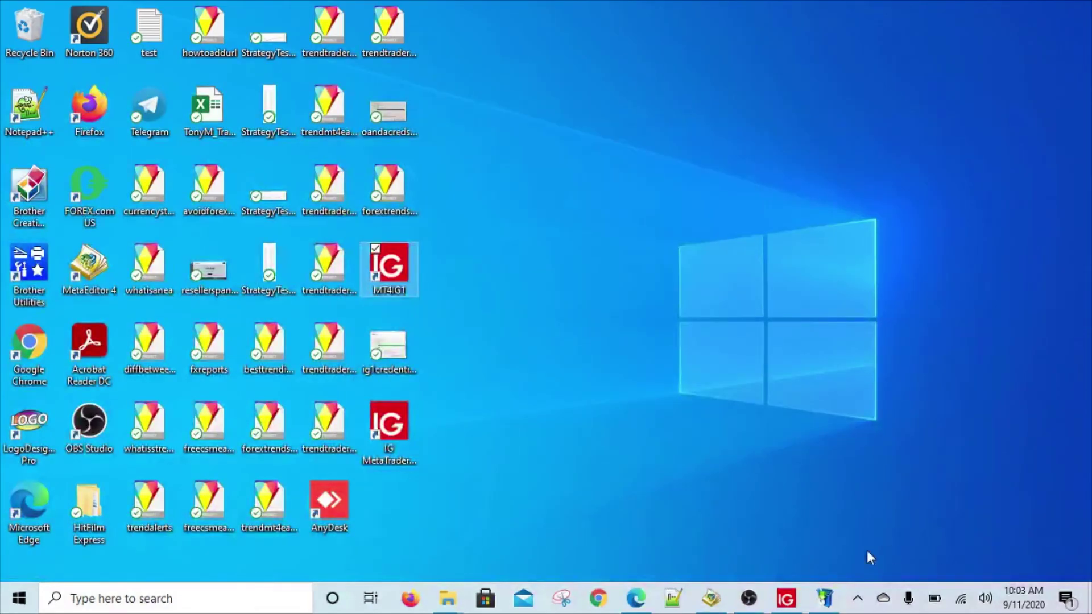
click(836, 600)
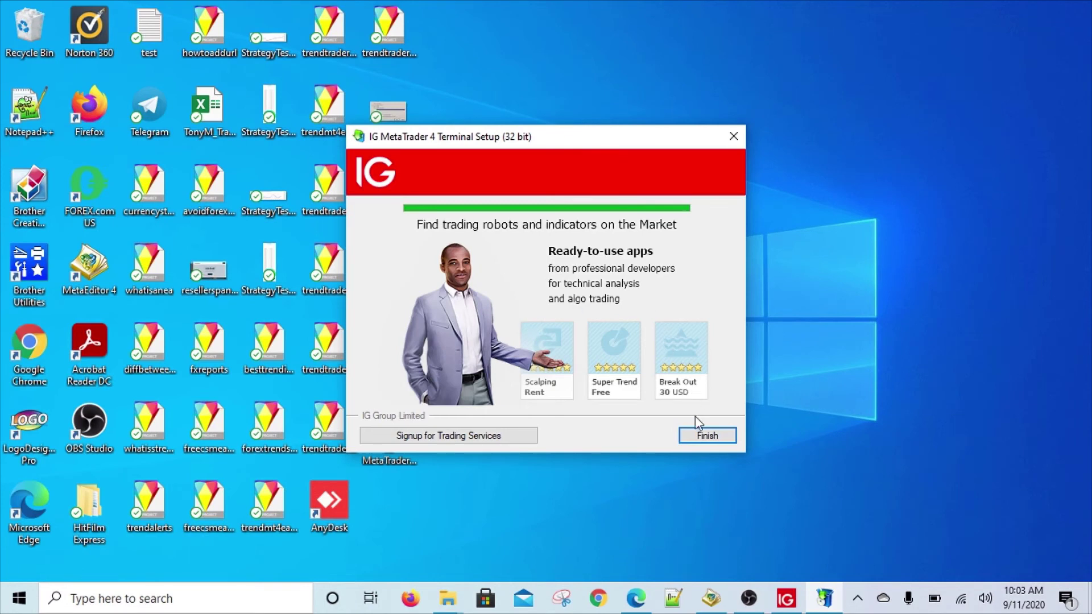
click(696, 435)
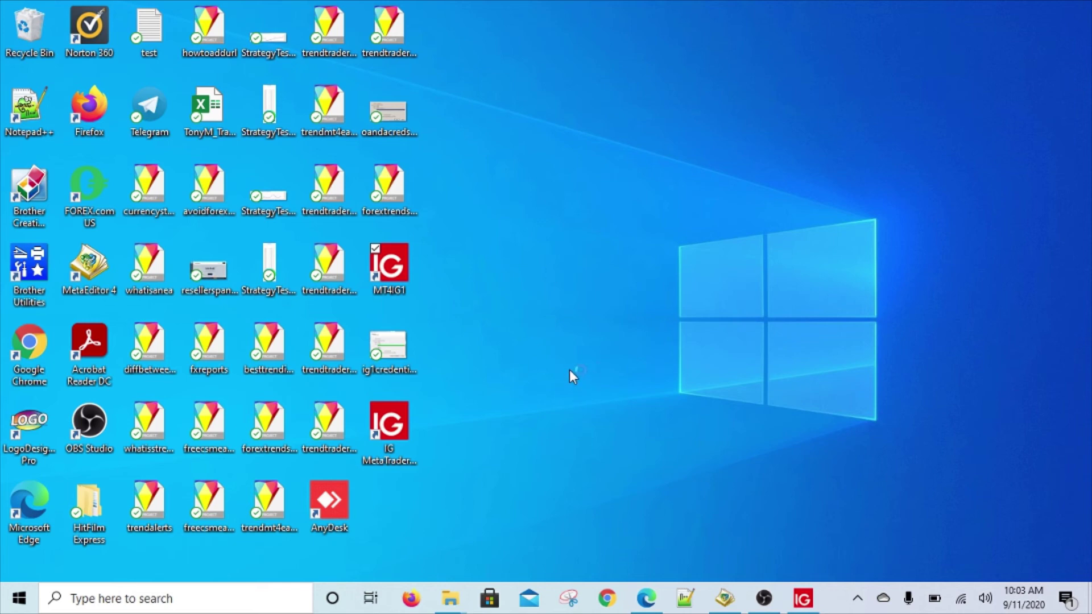
Launch the new terminal and register a new IG-DEMO demo account, subscribing to newsletters.
double_click(389, 277)
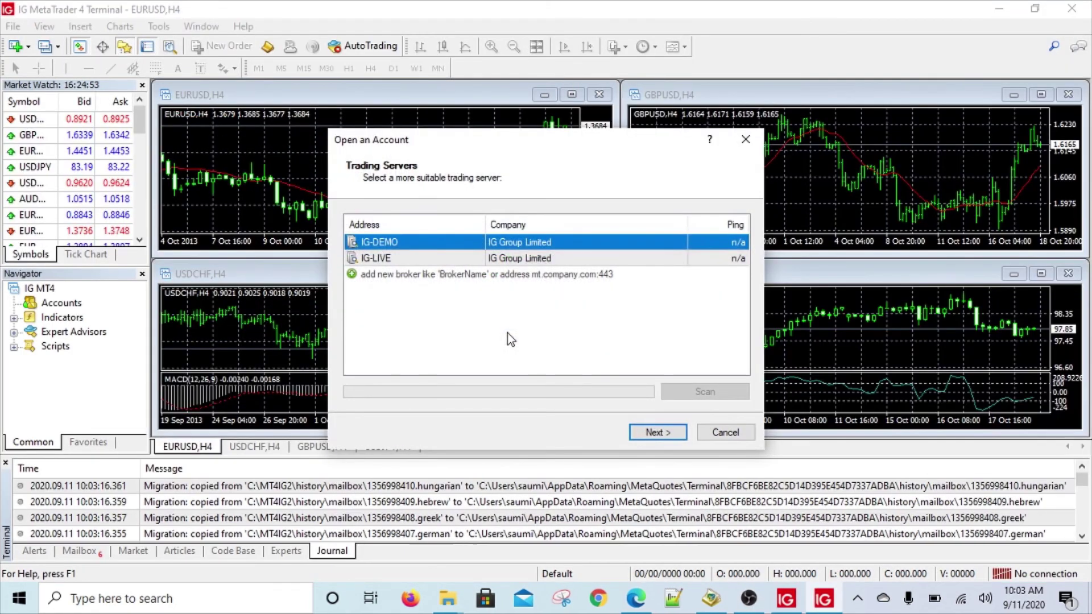
click(646, 434)
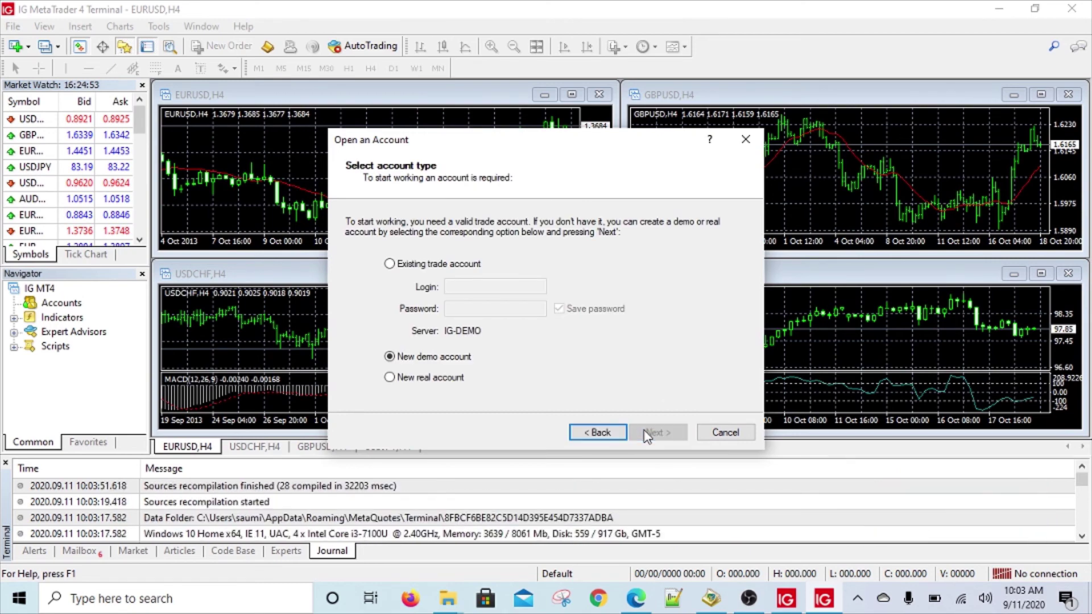
click(646, 434)
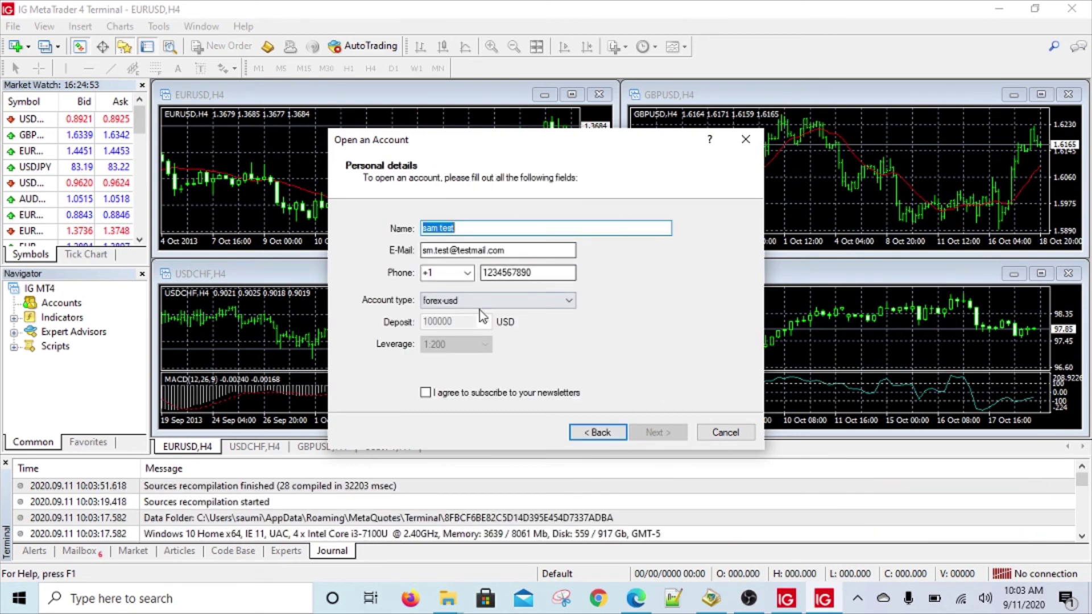
click(425, 393)
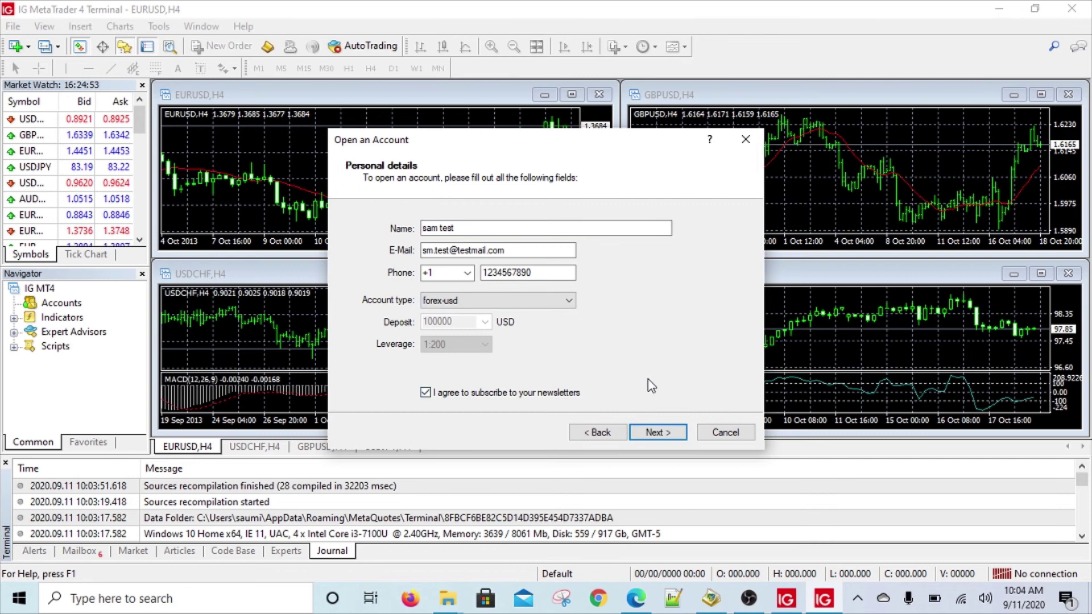
click(658, 433)
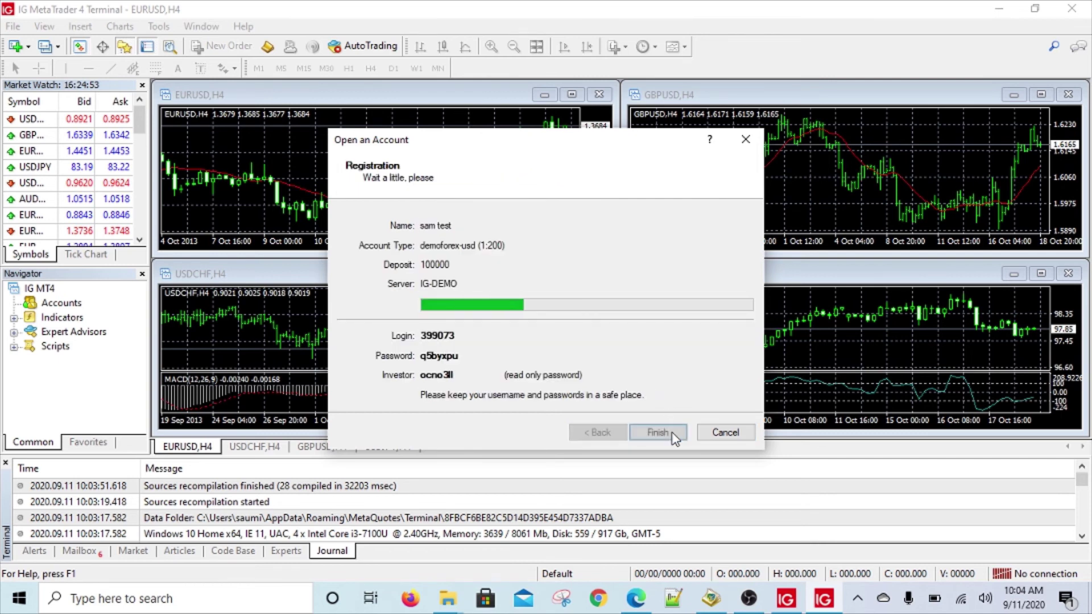
click(561, 598)
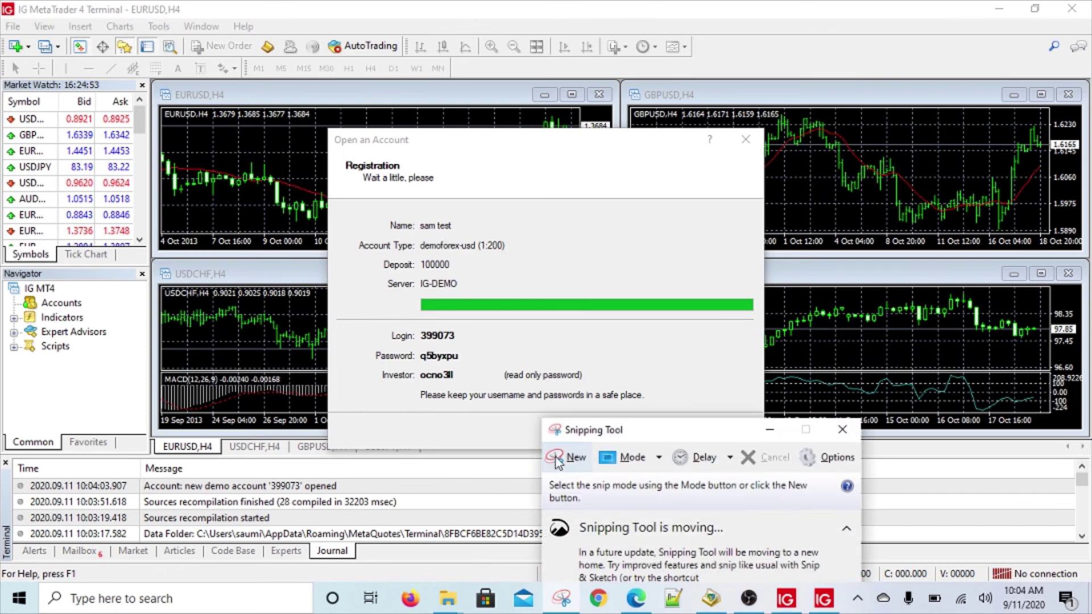
Capture the registration details dialog and save it to the Desktop as ig2credentials.
click(566, 457)
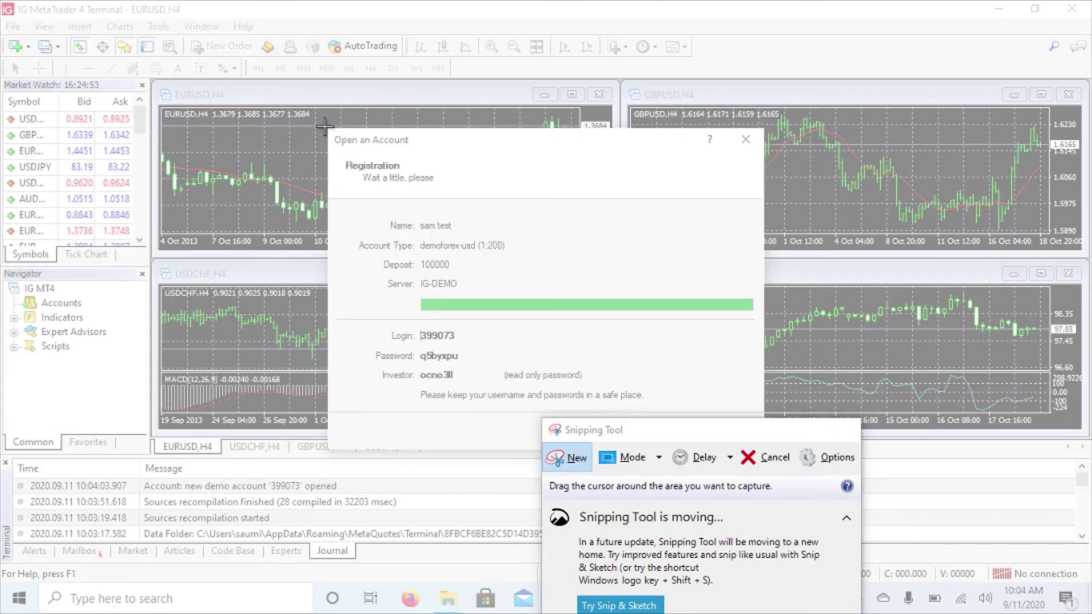
drag(324, 127, 772, 455)
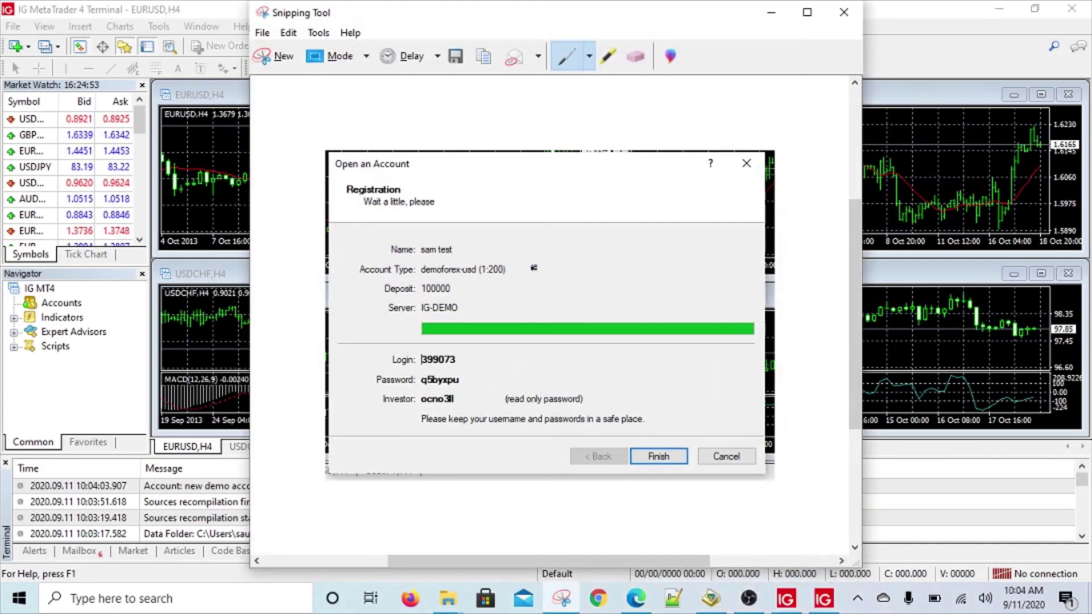
click(262, 32)
click(290, 74)
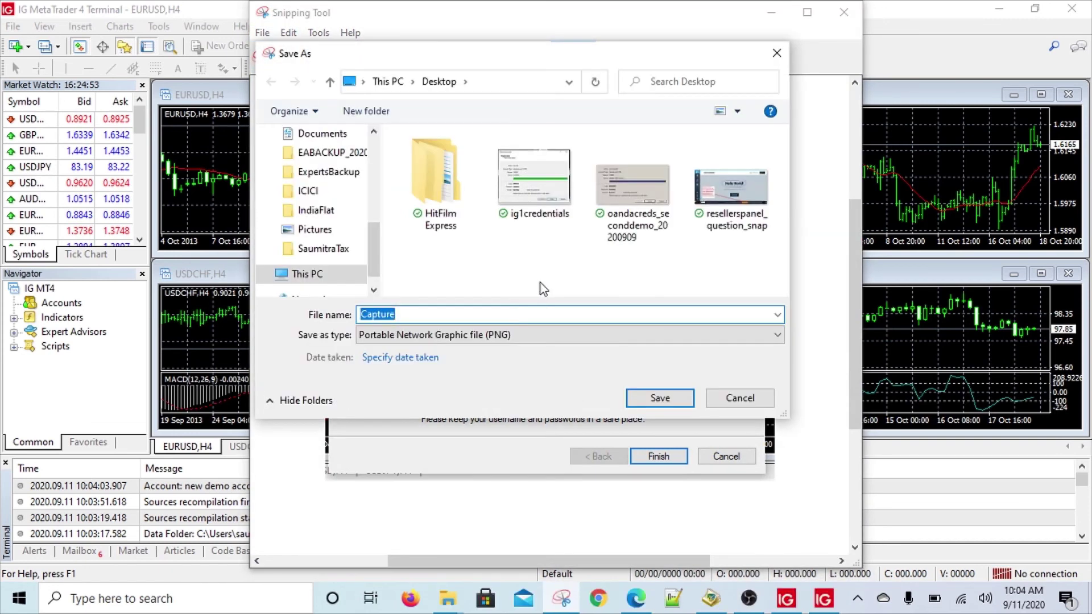
click(534, 182)
click(372, 316)
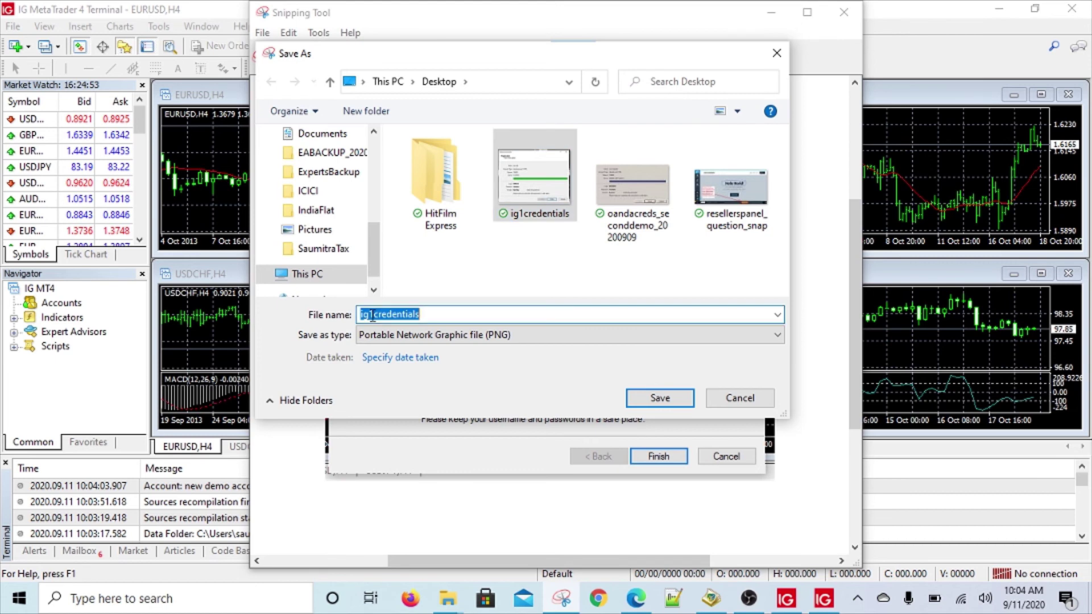
click(372, 316)
key(BackSpace)
text(2)
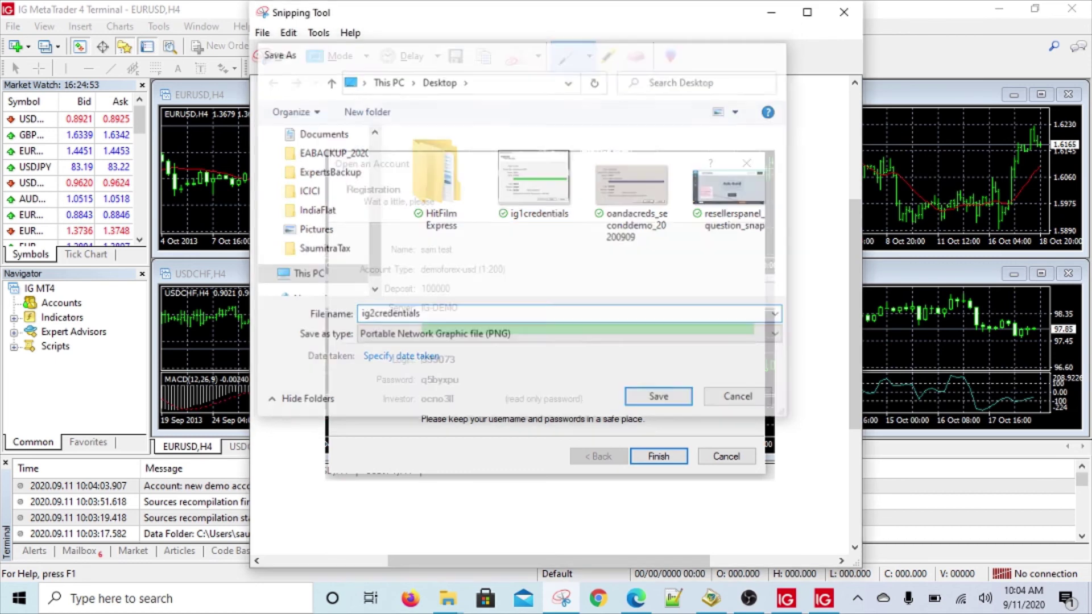
key(Return)
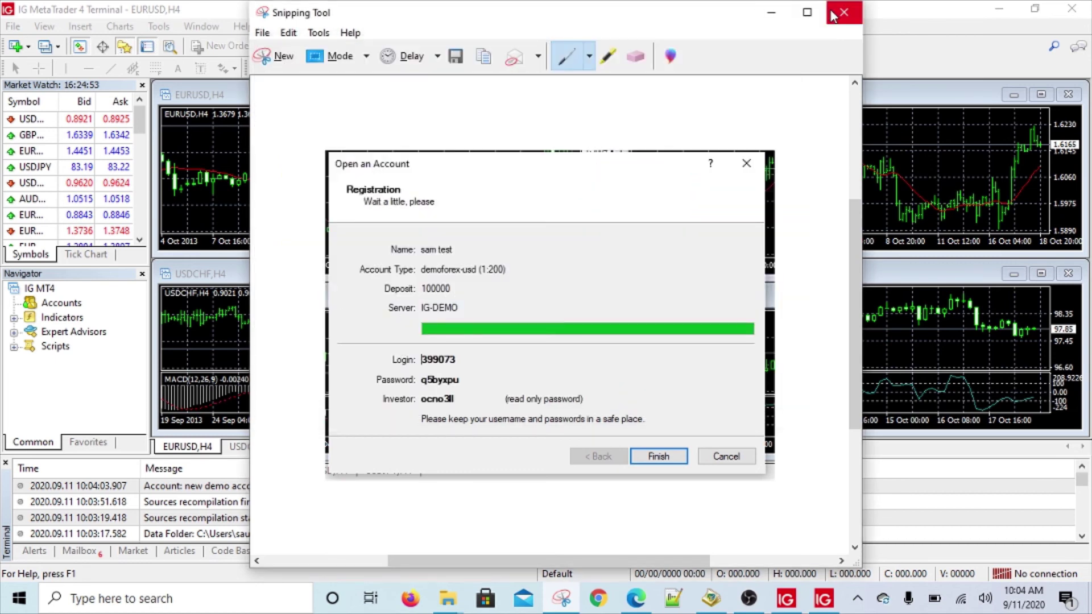
click(831, 15)
Finish the demo account registration and bring the new account's terminal to the front.
click(663, 455)
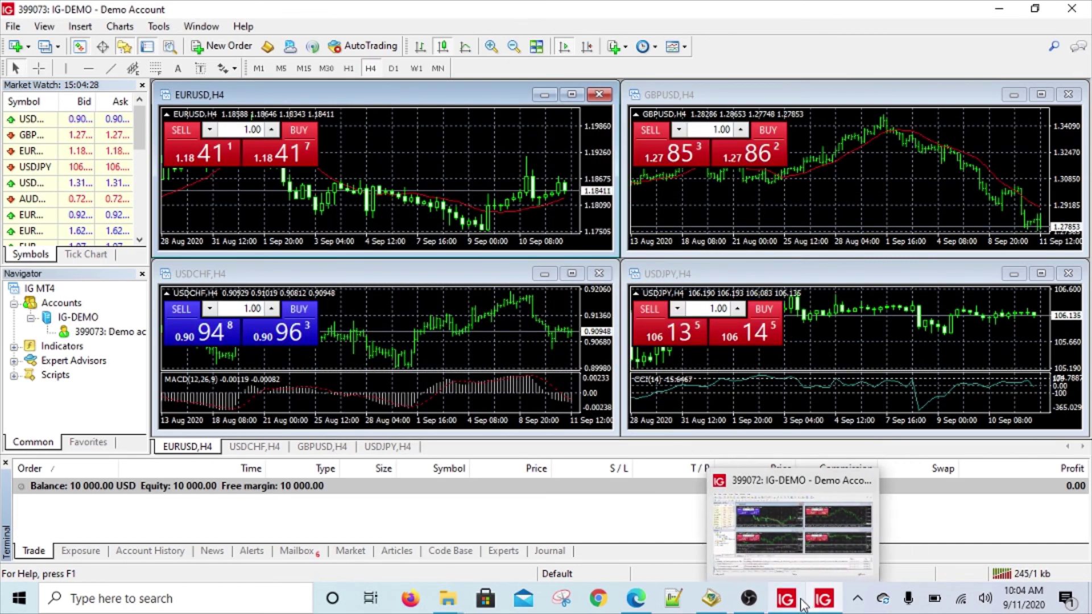
click(802, 604)
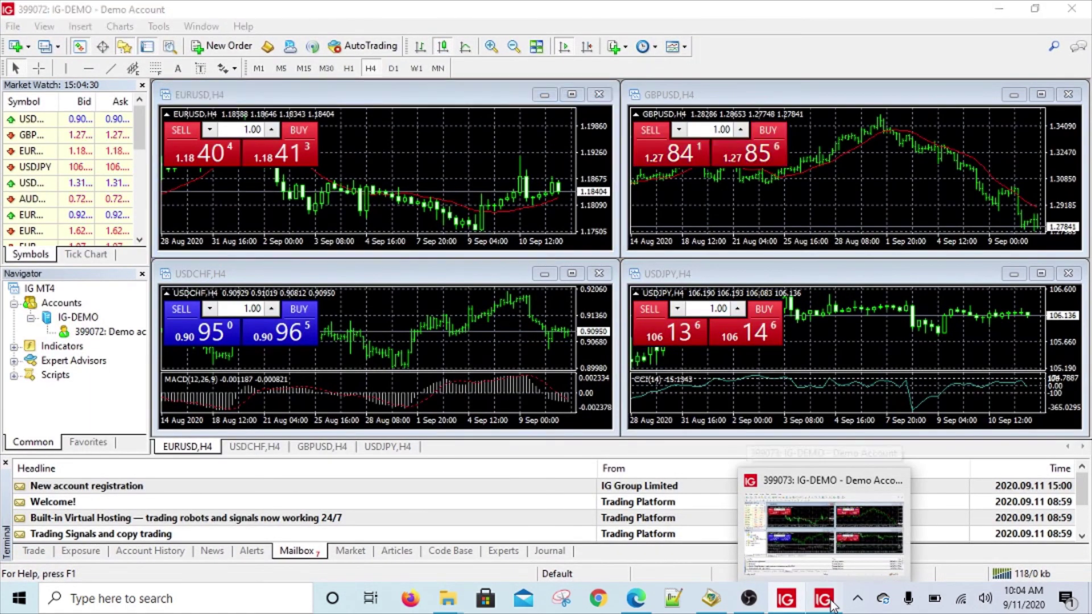
click(830, 605)
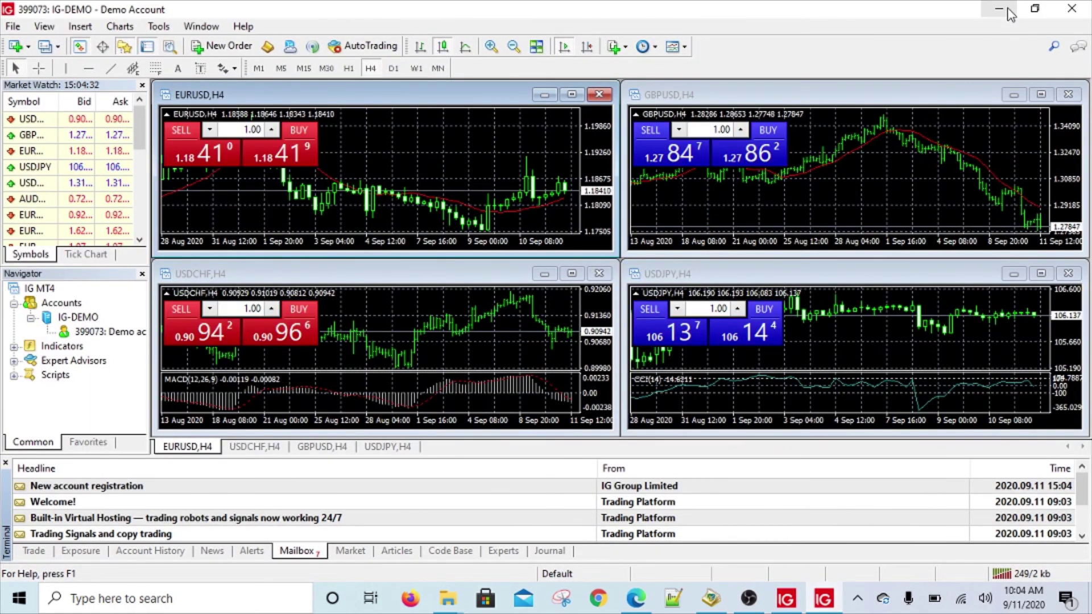
Minimize the terminal and rename the new IG MetaTrader 4 Terminal desktop shortcut to MT4IG2.
click(1006, 10)
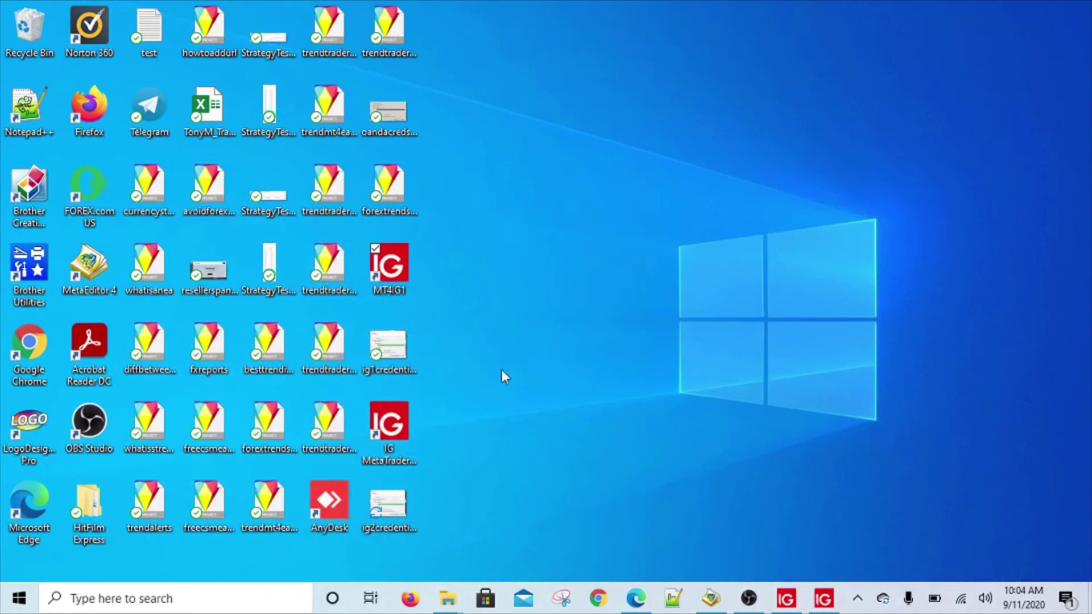
click(387, 444)
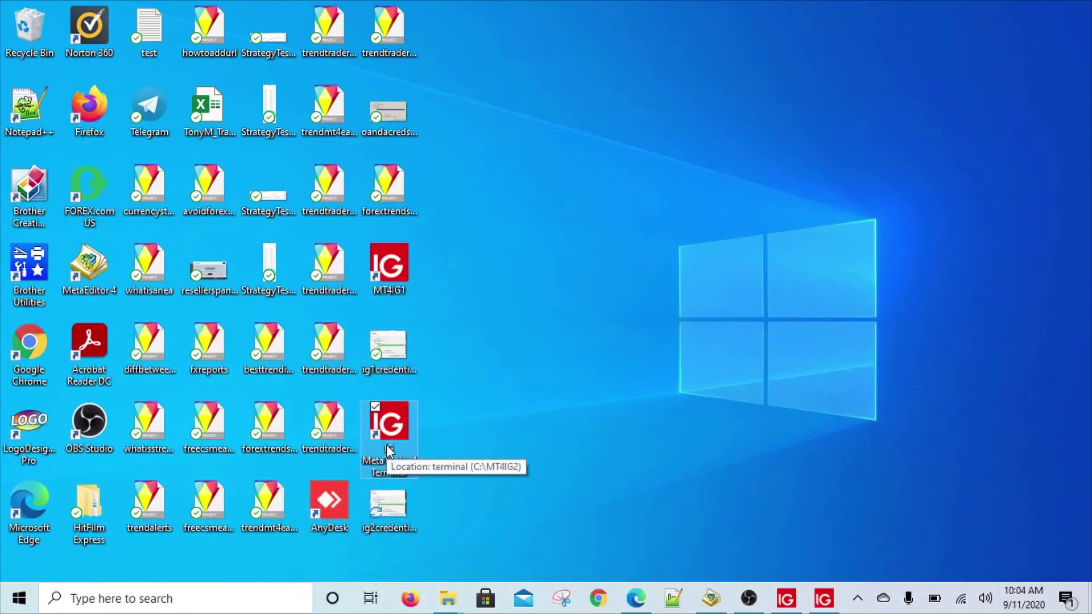
click(386, 444)
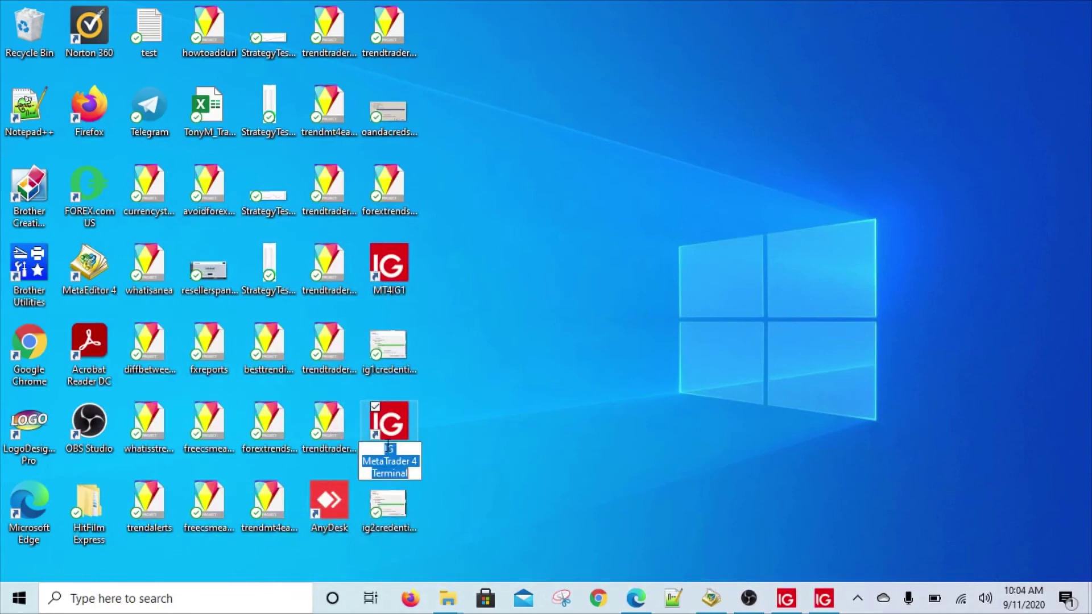
text(IG)
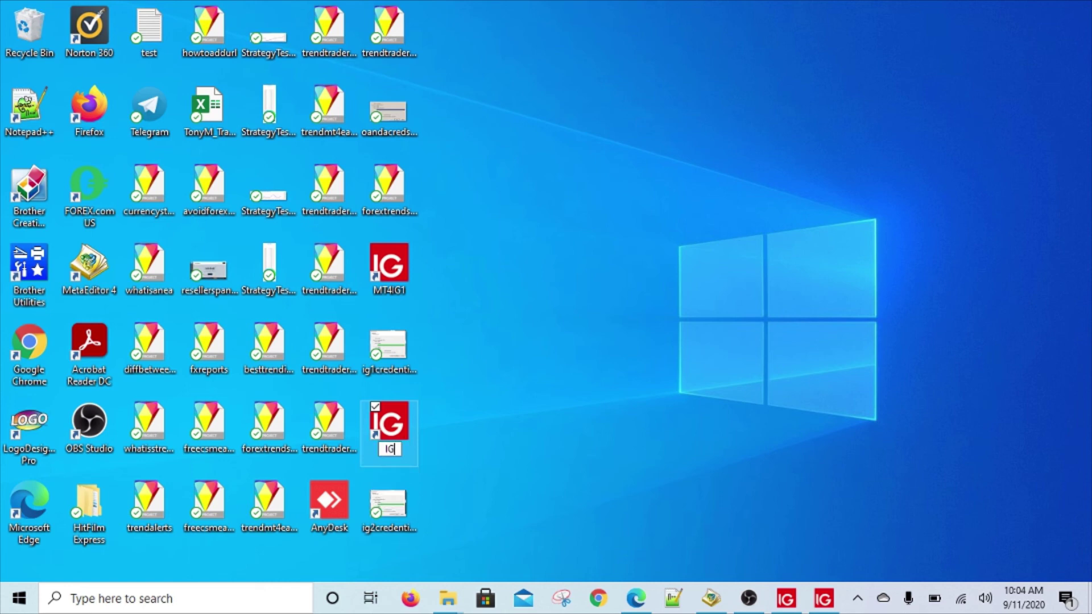
key(BackSpace)
key(BackSpace)
text(MT4IG2)
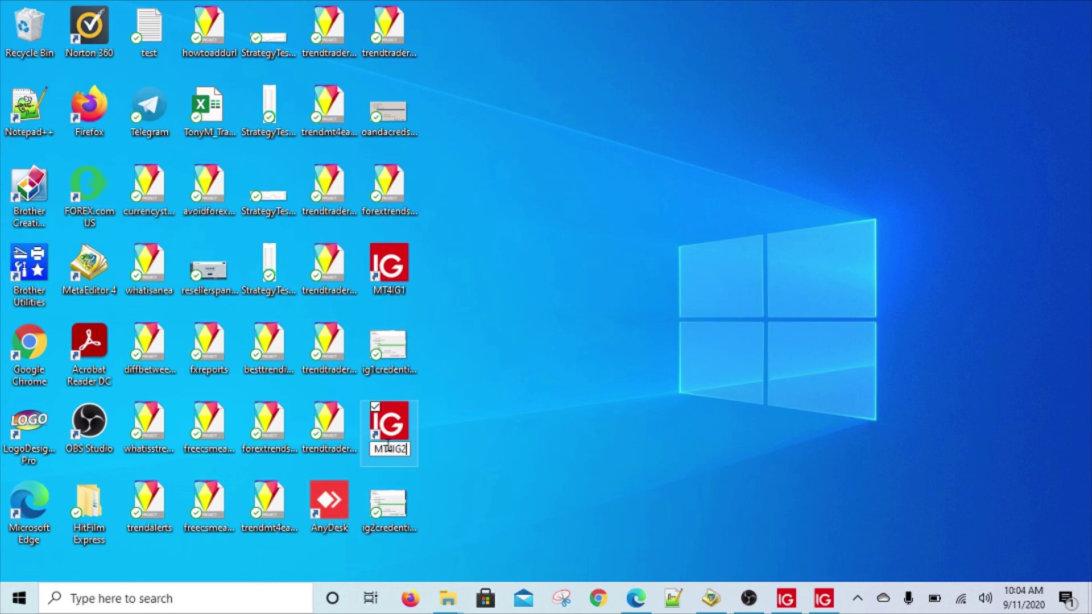